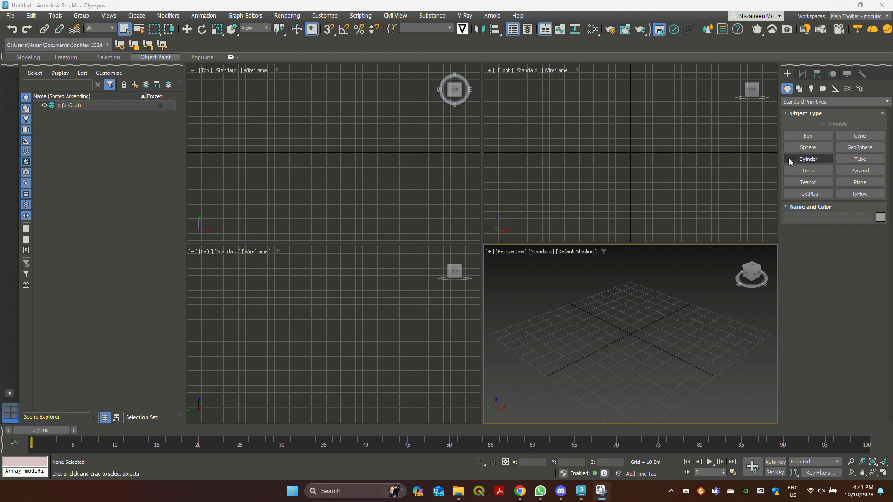
Step: Maximize the Perspective viewport and restore the four-view layout, and repeat this with the Front viewport
{"action": "left_click", "coordinate": [640, 294]}
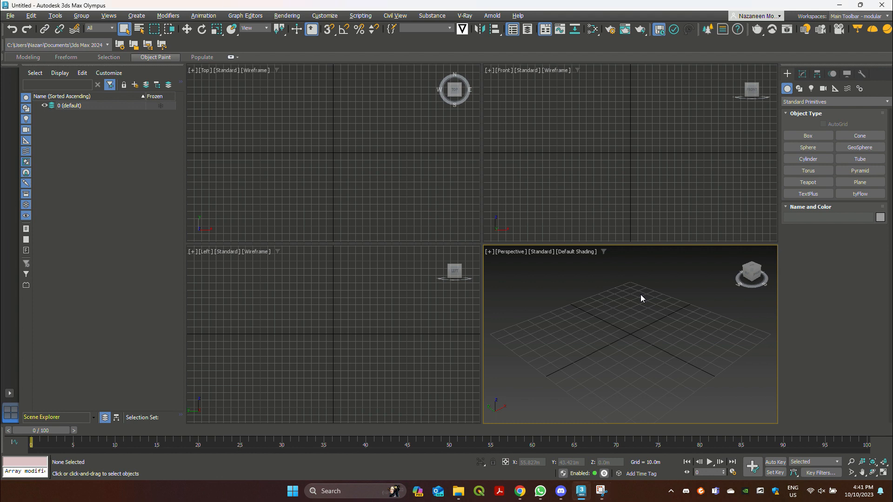
{"action": "key", "text": "alt+w"}
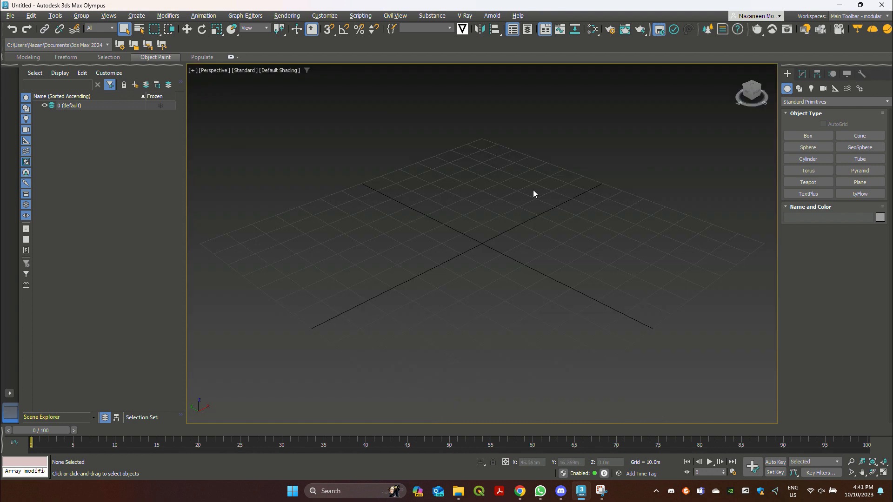
{"action": "key", "text": "alt+w"}
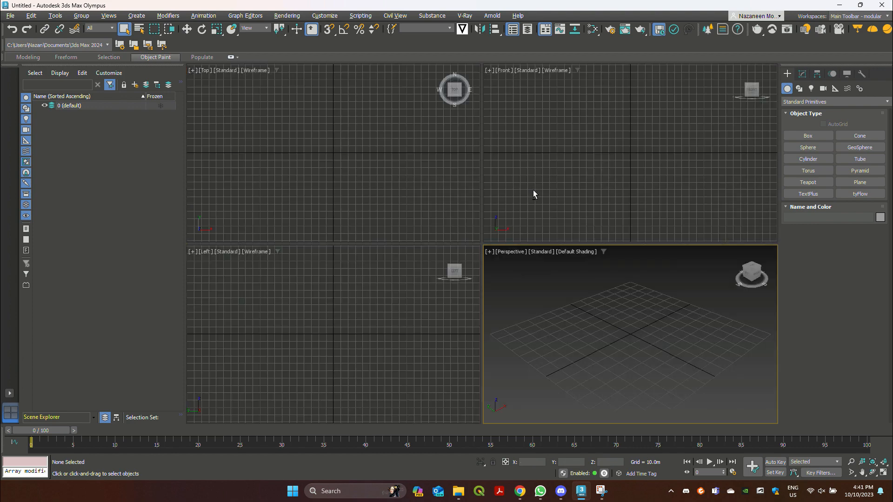
{"action": "left_click", "coordinate": [534, 191]}
{"action": "key", "text": "alt+w"}
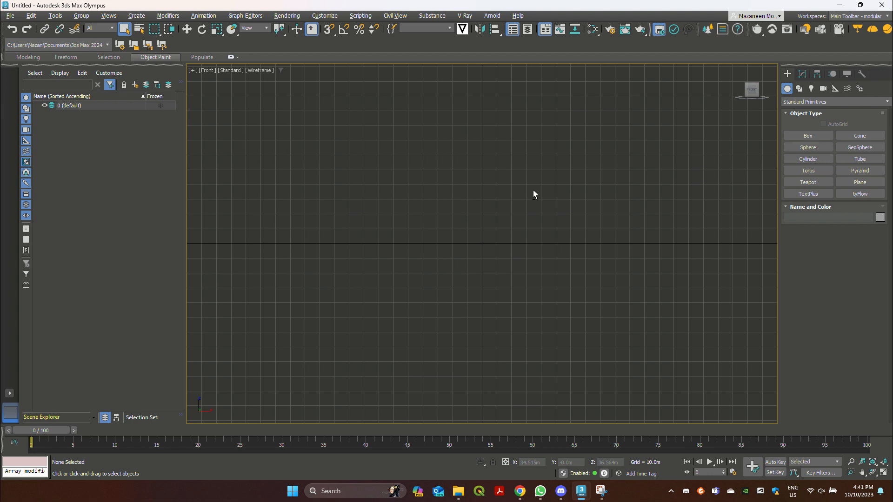
{"action": "key", "text": "alt+w"}
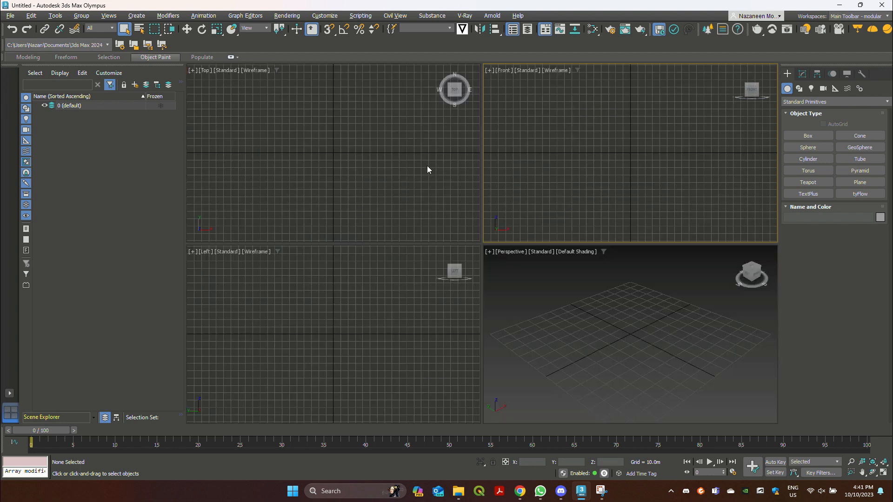
Step: Maximize the Perspective viewport and draw a box about 31 m long, 12 m wide and 24 m high near the grid centre
{"action": "left_click", "coordinate": [577, 268]}
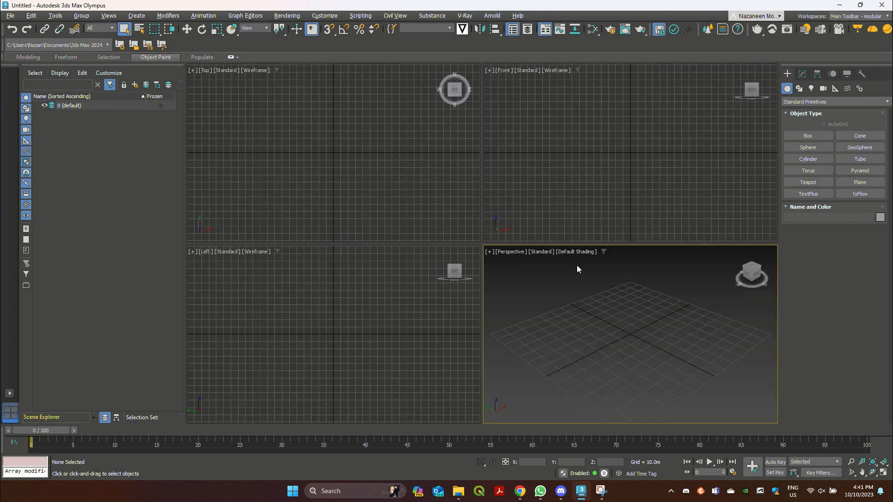
{"action": "key", "text": "alt+w"}
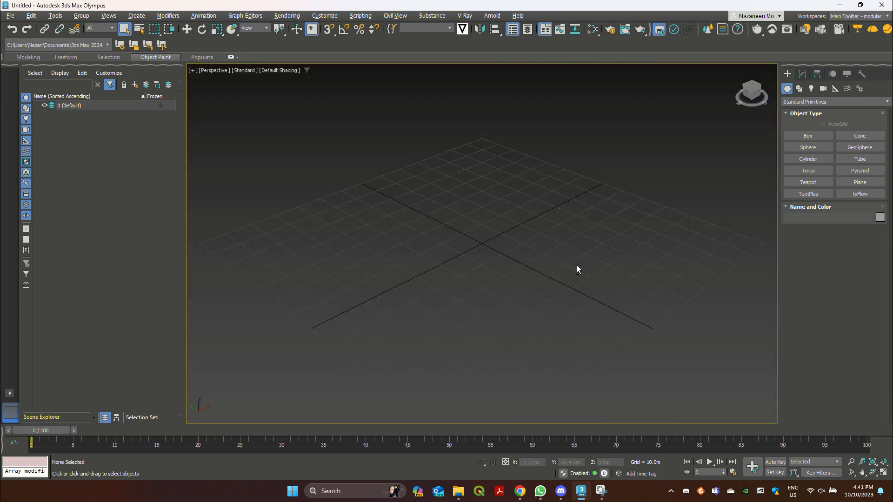
{"action": "left_click", "coordinate": [813, 136]}
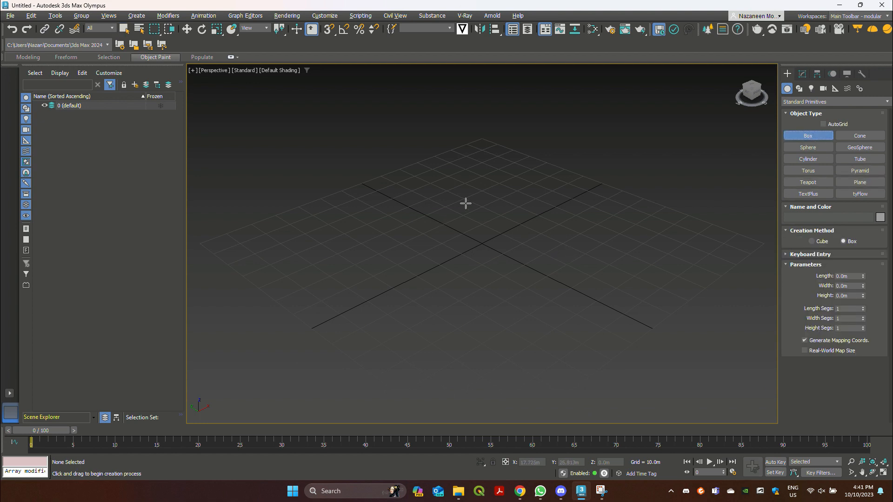
{"action": "left_click_drag", "start_coordinate": [461, 202], "coordinate": [495, 241]}
{"action": "left_click", "coordinate": [486, 178]}
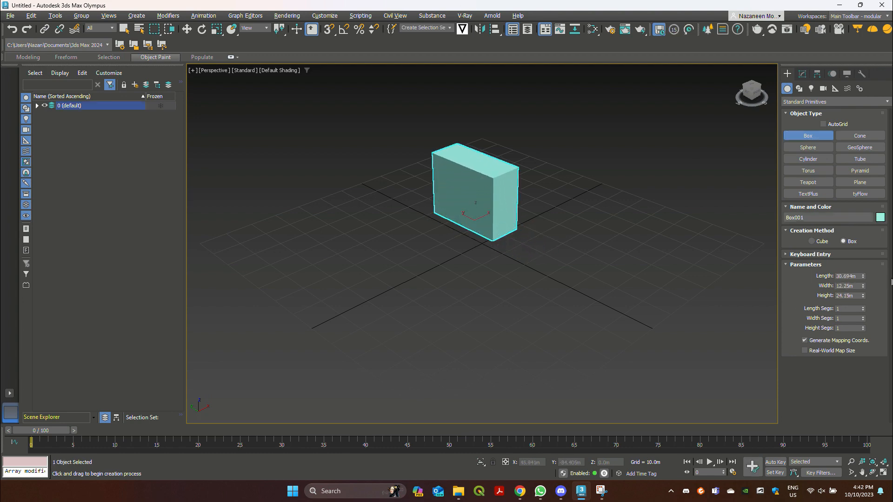
Step: Set the box's length, width and height to 10 m each
{"action": "double_click", "coordinate": [854, 277]}
{"action": "type", "text": "1m"}
{"action": "key", "text": "Tab"}
{"action": "type", "text": "10m"}
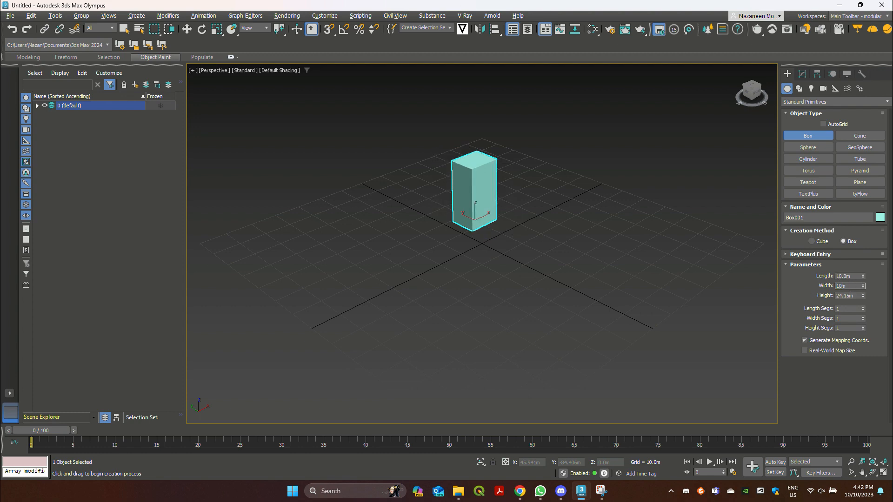
{"action": "left_click", "coordinate": [846, 297]}
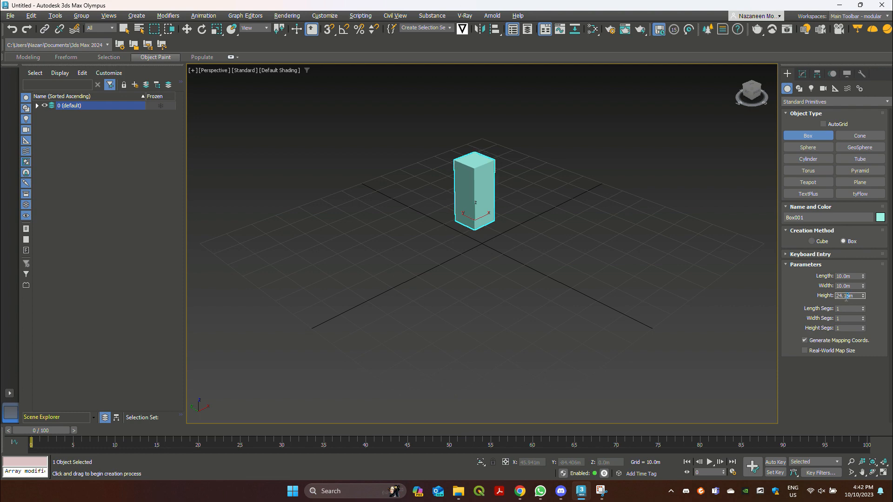
{"action": "type", "text": "10m"}
{"action": "left_click", "coordinate": [840, 277]}
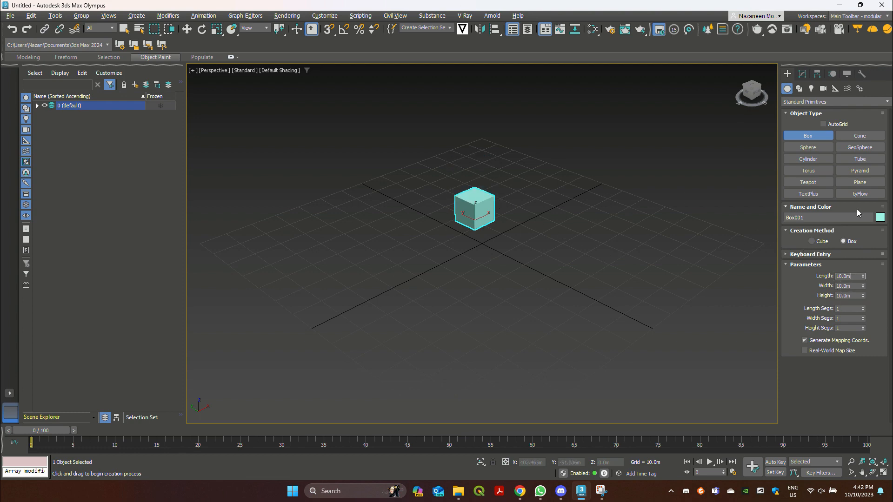
Step: Change the box's object color to light pink
{"action": "left_click", "coordinate": [881, 219]}
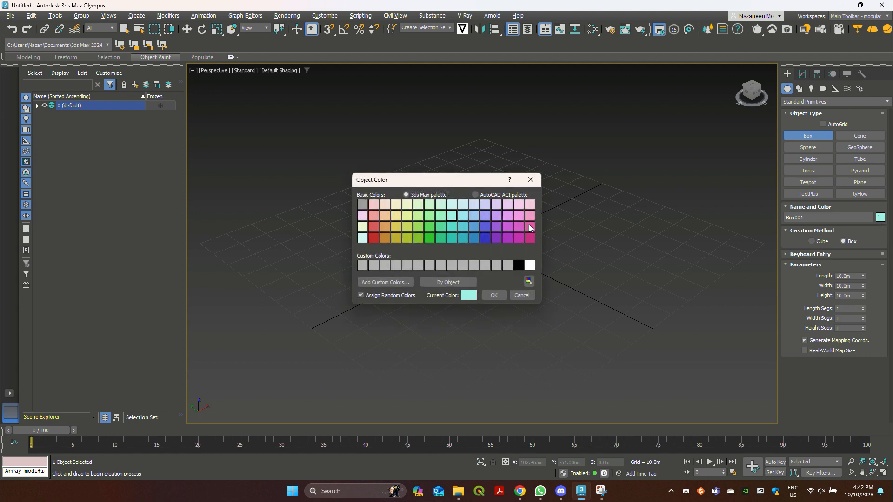
{"action": "left_click", "coordinate": [530, 205]}
{"action": "left_click", "coordinate": [488, 297]}
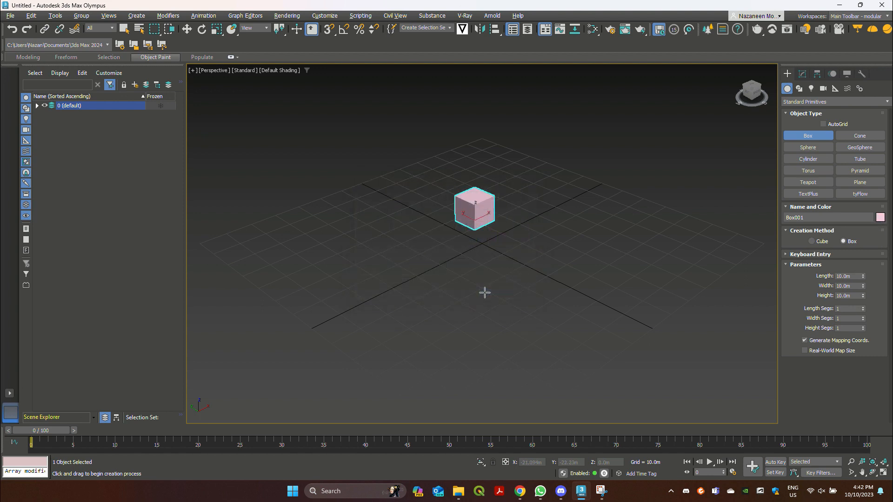
Step: Set the box's object color to light peach from the 3ds Max palette
{"action": "left_click", "coordinate": [880, 218]}
{"action": "left_click", "coordinate": [385, 204]}
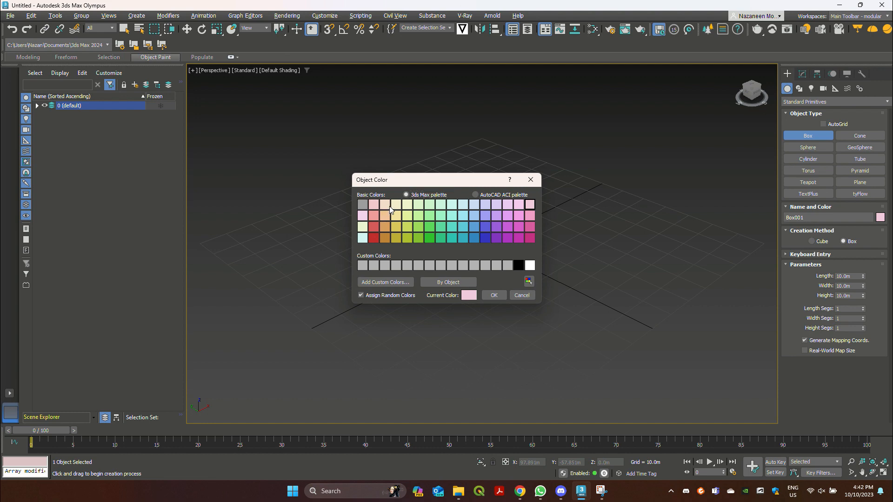
{"action": "left_click", "coordinate": [492, 296]}
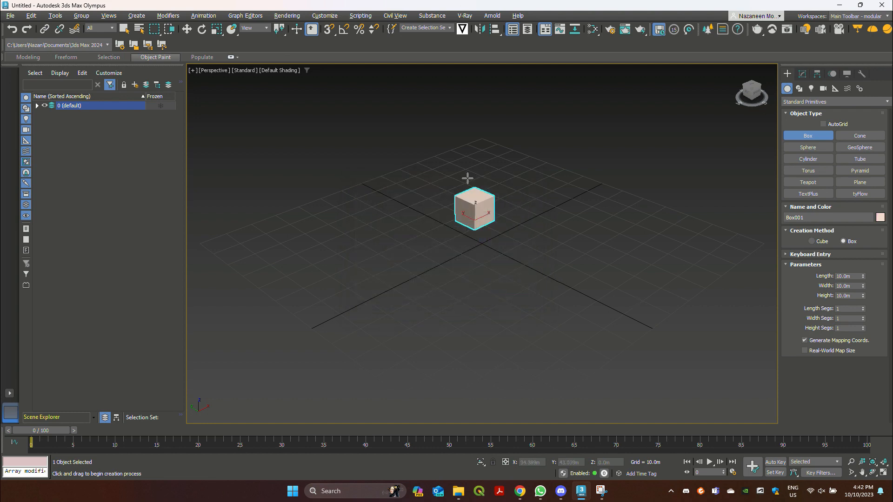
Step: Expand the default layer in the Scene Explorer and rename the box as SQUARE 01
{"action": "left_click", "coordinate": [37, 106]}
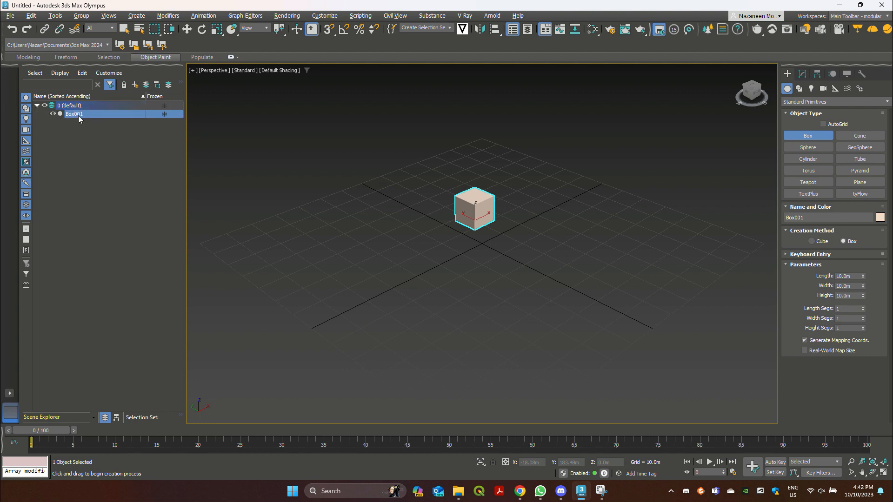
{"action": "left_click", "coordinate": [77, 118]}
{"action": "right_click", "coordinate": [79, 117]}
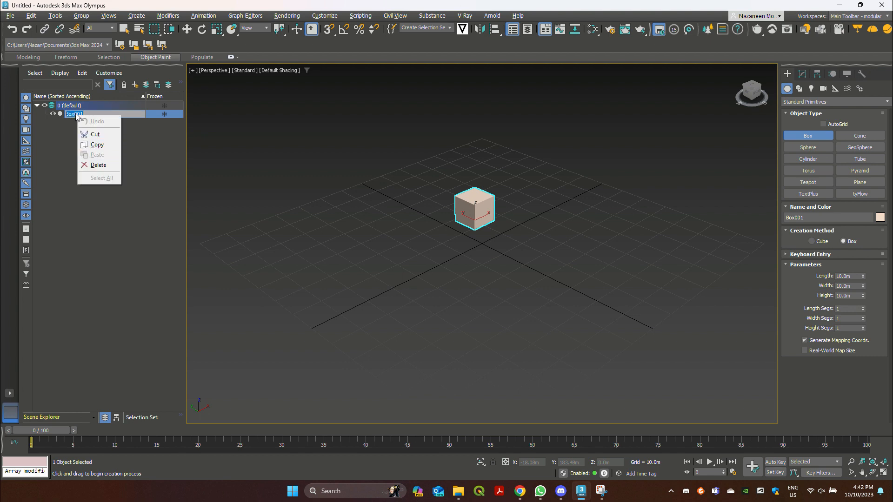
{"action": "left_click", "coordinate": [76, 114]}
{"action": "left_click_drag", "start_coordinate": [84, 115], "coordinate": [49, 114]}
{"action": "type", "text": "s"}
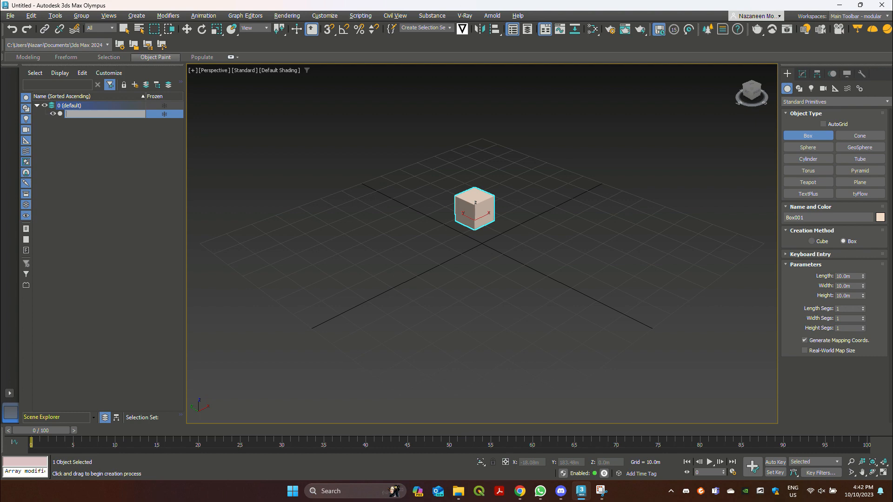
{"action": "key", "text": "Caps_Lock"}
{"action": "type", "text": "SQUARE 01"}
{"action": "left_click", "coordinate": [397, 147]}
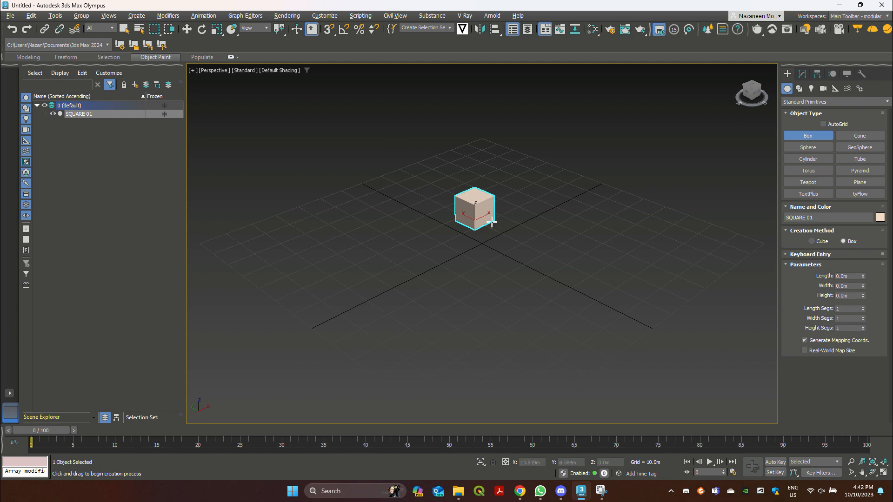
Step: Toggle the Edged Faces display of the cube on and off twice, and switch to Wireframe and back to Default Shading
{"action": "key", "text": "z"}
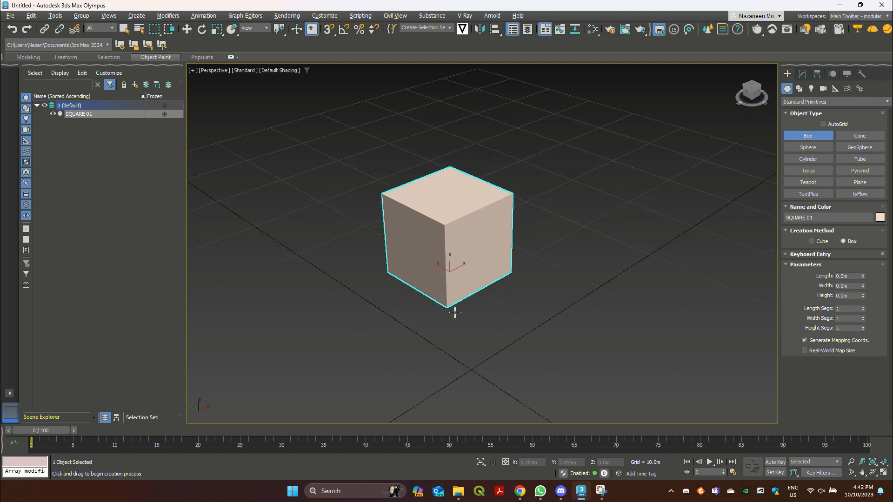
{"action": "left_click", "coordinate": [281, 71]}
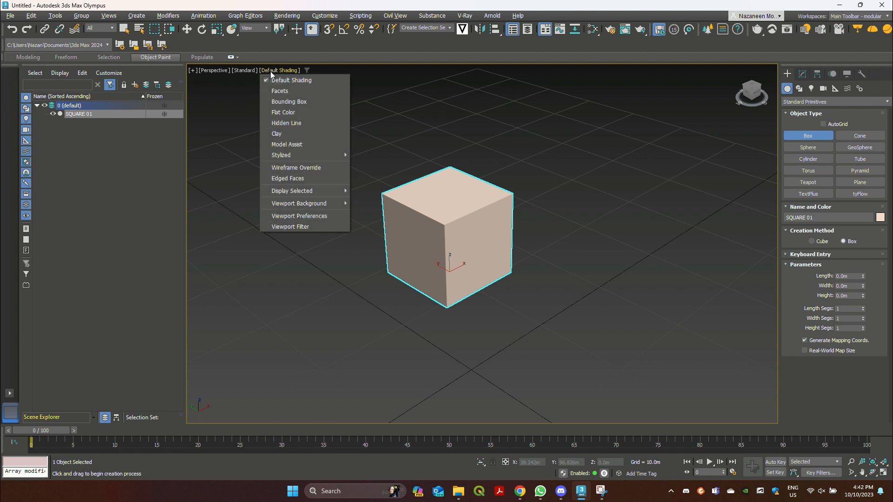
{"action": "left_click", "coordinate": [294, 181]}
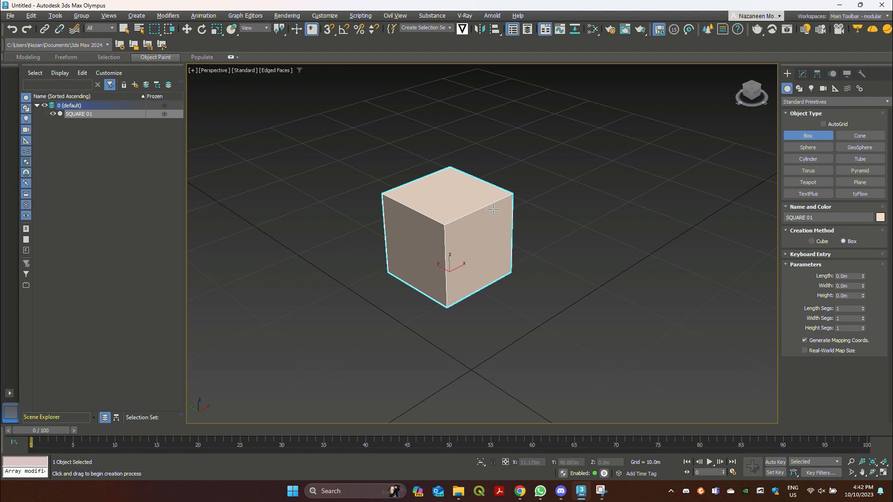
{"action": "key", "text": "F4"}
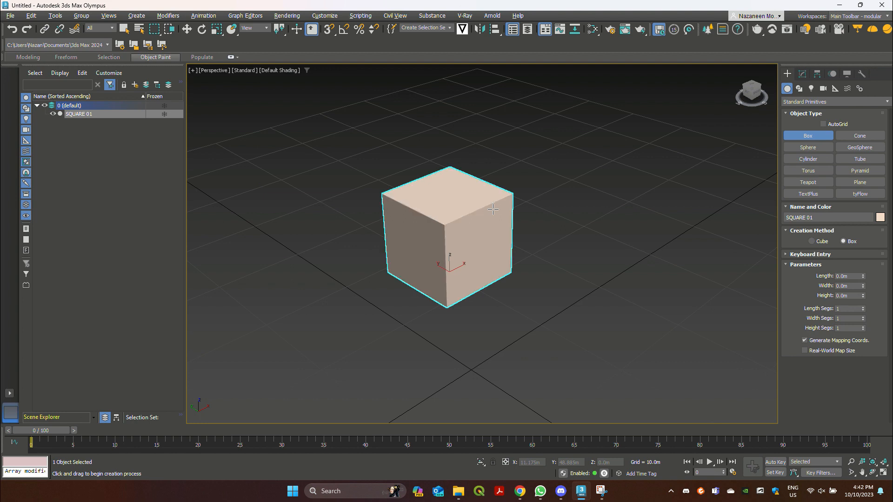
{"action": "key", "text": "F4"}
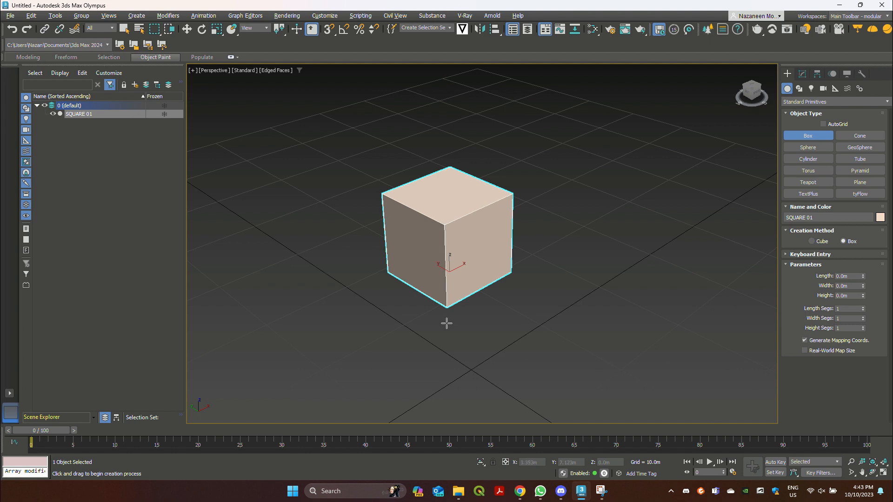
{"action": "key", "text": "F4"}
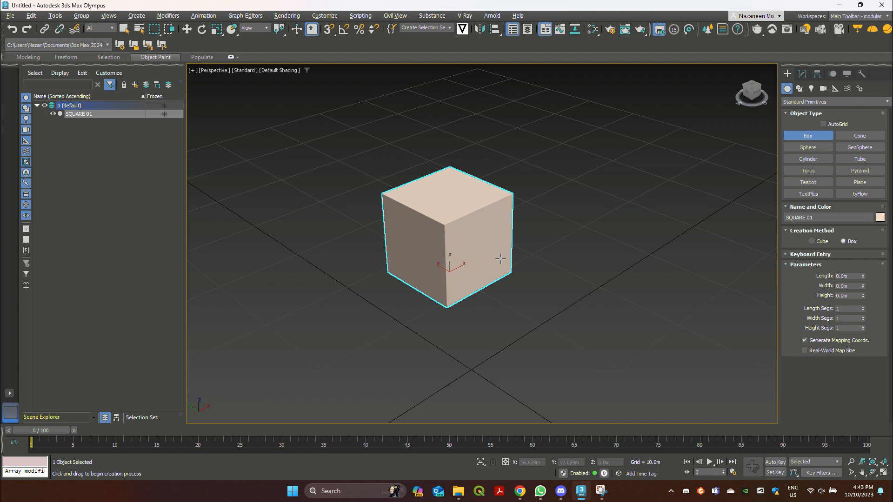
{"action": "key", "text": "F3"}
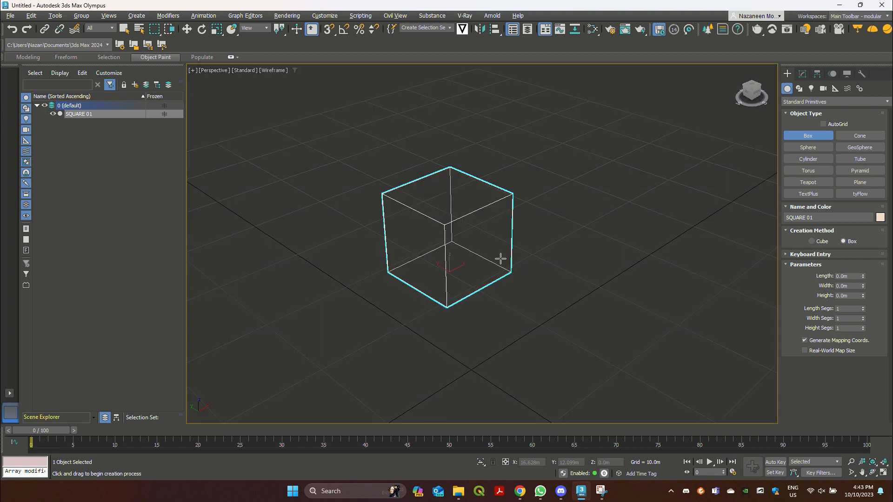
{"action": "key", "text": "F3"}
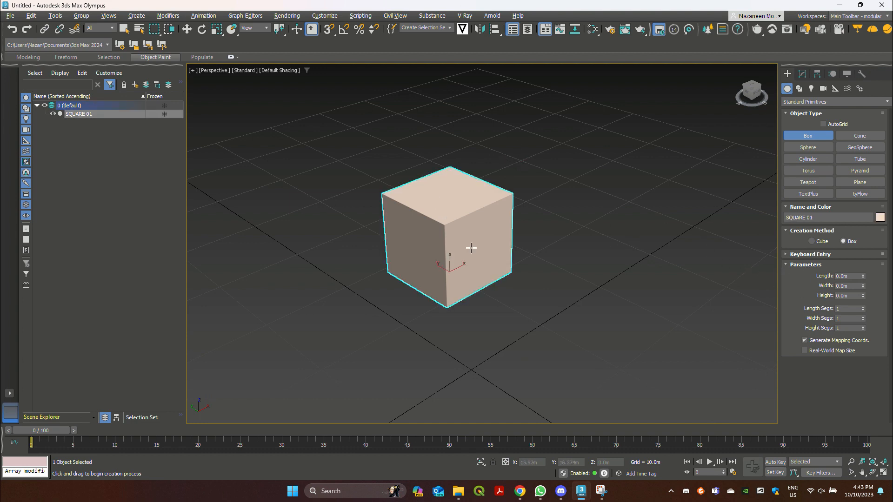
Step: Leave box creation and modify SQUARE 01 to have 6 length, 5 width and 5 height segments, keeping the cube selected
{"action": "right_click", "coordinate": [491, 143]}
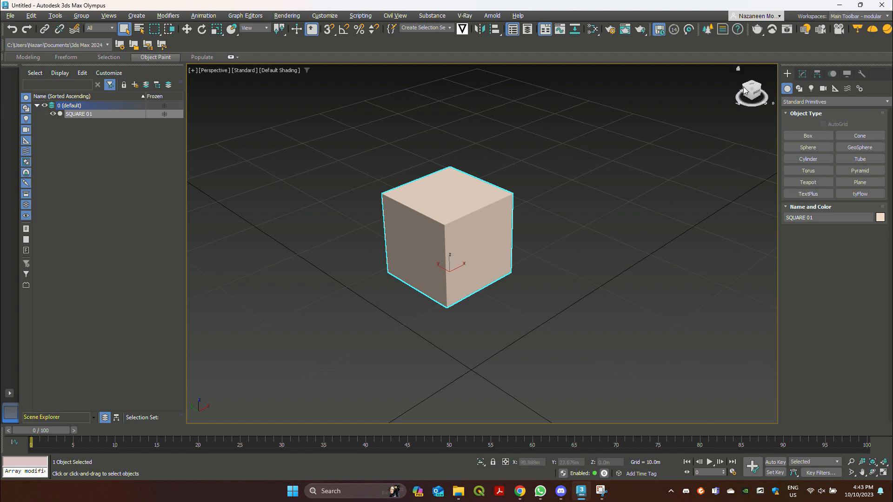
{"action": "left_click", "coordinate": [802, 75]}
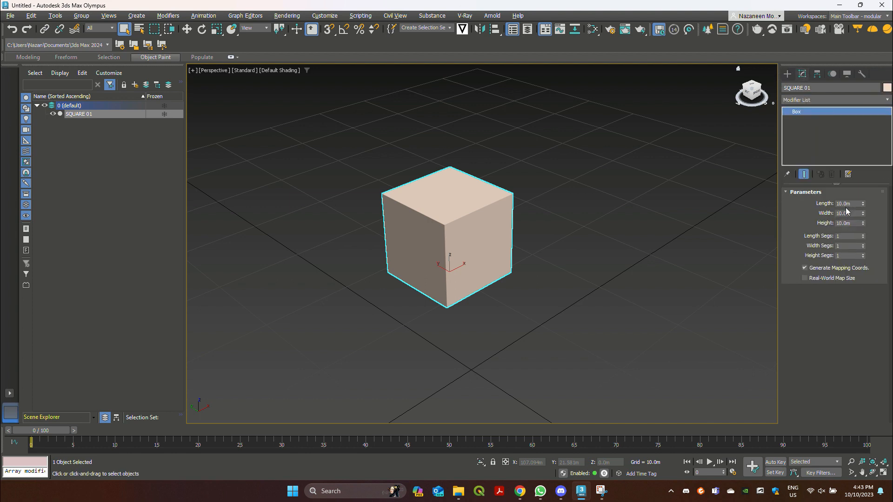
{"action": "left_click", "coordinate": [863, 235]}
{"action": "left_click", "coordinate": [862, 235]}
{"action": "left_click", "coordinate": [862, 234]}
{"action": "left_click", "coordinate": [863, 244]}
{"action": "left_click", "coordinate": [863, 245]}
{"action": "left_click", "coordinate": [863, 253]}
{"action": "left_click", "coordinate": [862, 254]}
{"action": "left_click", "coordinate": [605, 262]}
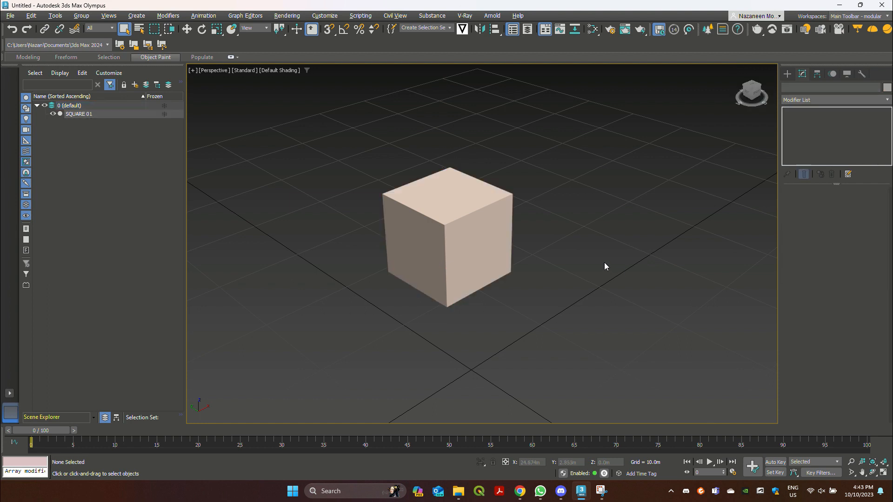
{"action": "left_click", "coordinate": [458, 240]}
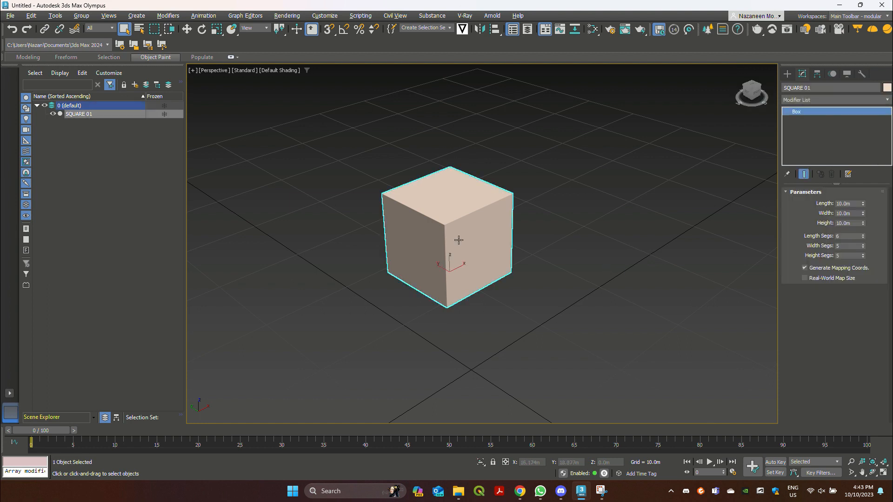
Step: Reset the length, width and height segments of SQUARE 01 to 1 each
{"action": "left_click", "coordinate": [863, 257]}
{"action": "left_click", "coordinate": [862, 257]}
{"action": "left_click", "coordinate": [862, 257]}
{"action": "left_click", "coordinate": [862, 258]}
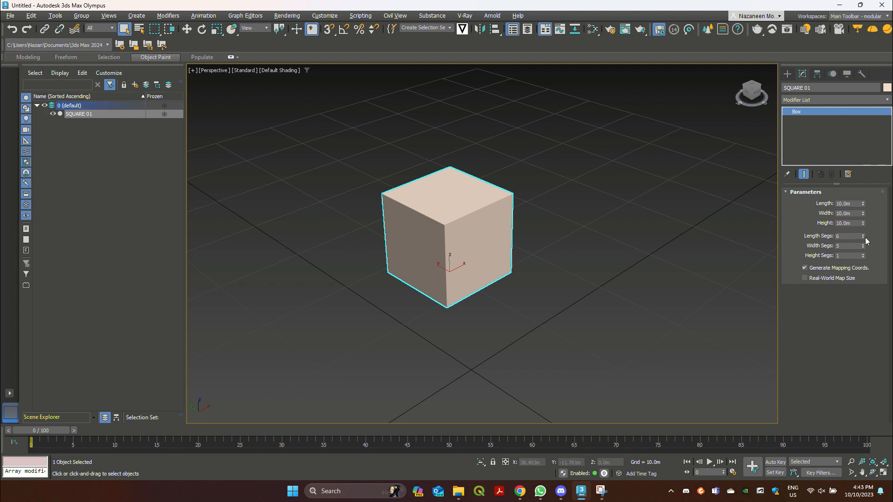
{"action": "left_click", "coordinate": [843, 236]}
{"action": "left_click", "coordinate": [563, 220]}
{"action": "left_click", "coordinate": [482, 220]}
{"action": "scroll", "coordinate": [482, 221], "scroll_direction": "up", "scroll_amount": 2}
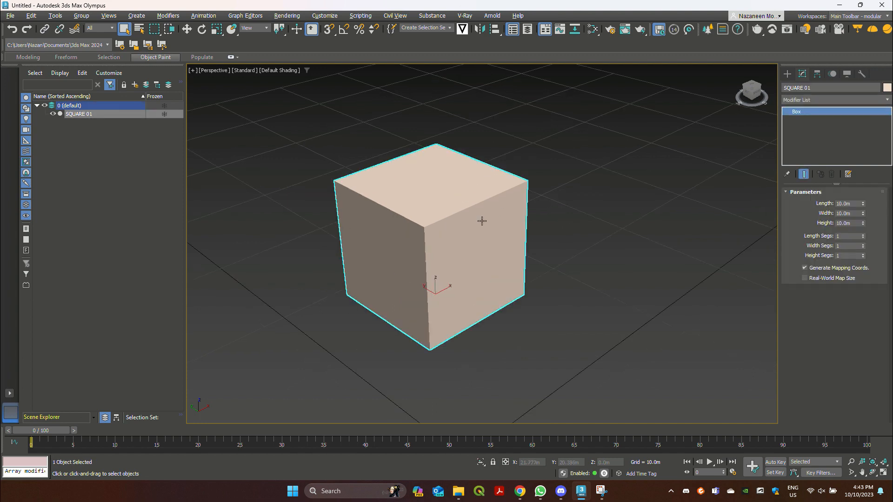
{"action": "scroll", "coordinate": [475, 221], "scroll_direction": "down", "scroll_amount": 2}
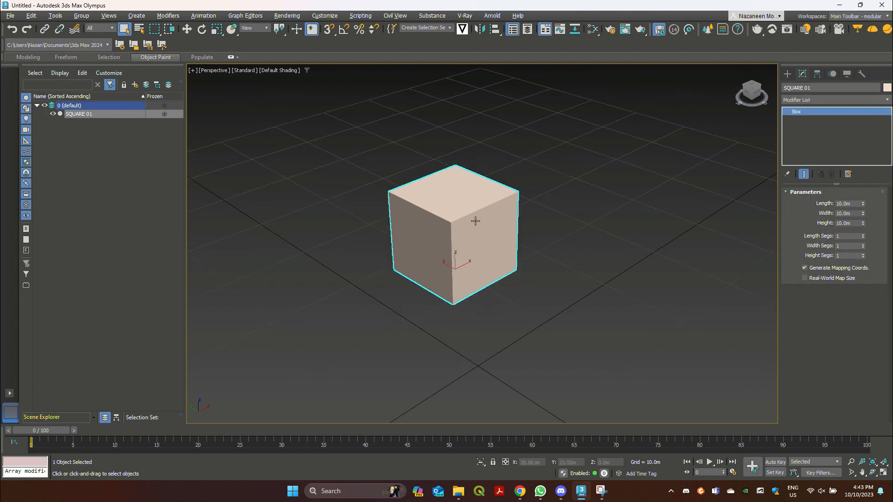
Step: Move SQUARE 01 across the grid to about X 12.6 m, Y 21.9 m and Z 0.2 m
{"action": "right_click", "coordinate": [477, 199]}
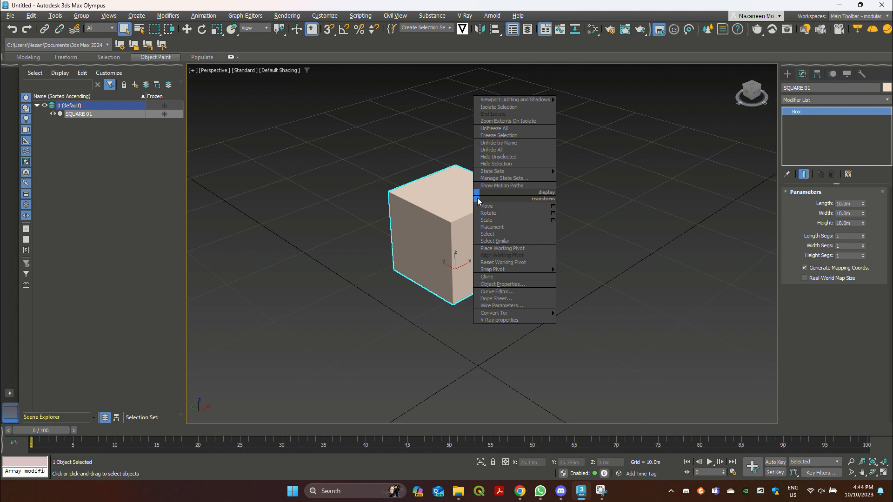
{"action": "left_click", "coordinate": [447, 148]}
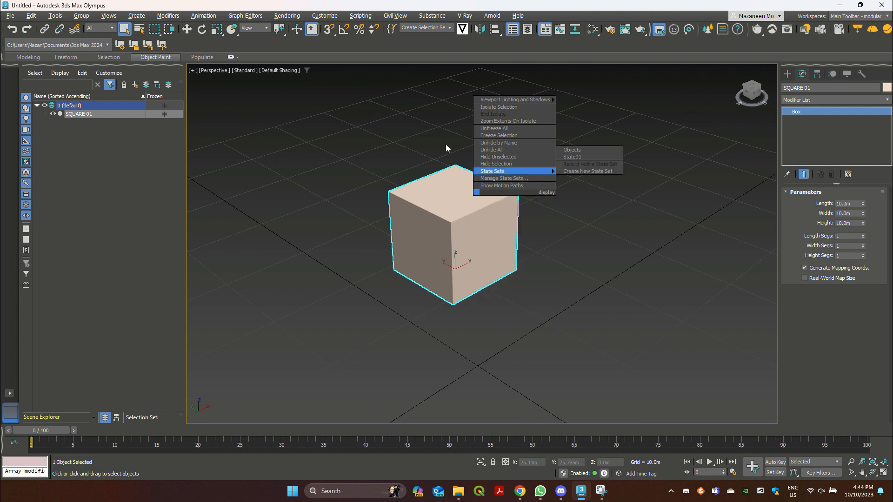
{"action": "left_click", "coordinate": [187, 30]}
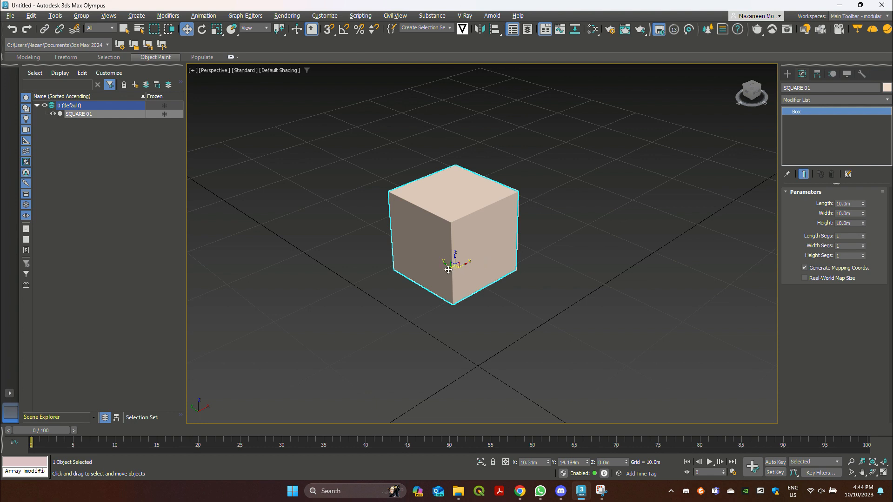
{"action": "left_click_drag", "start_coordinate": [448, 264], "coordinate": [487, 278]}
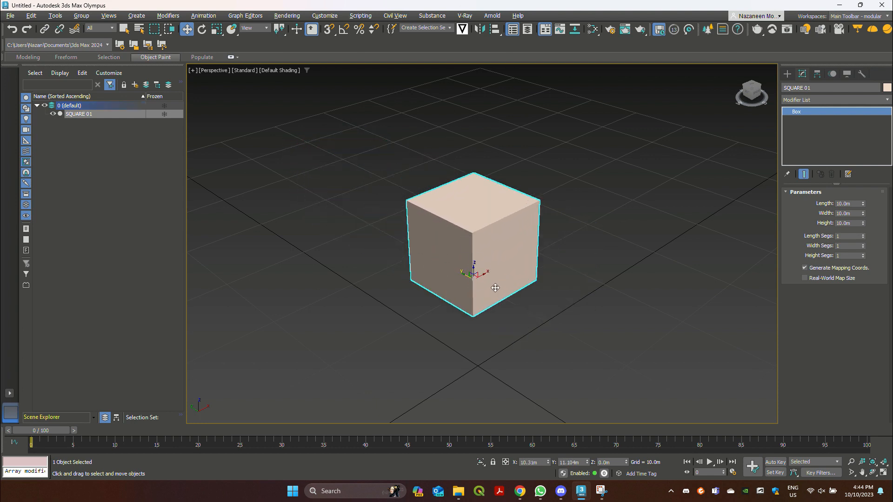
{"action": "scroll", "coordinate": [470, 274], "scroll_direction": "up", "scroll_amount": 5}
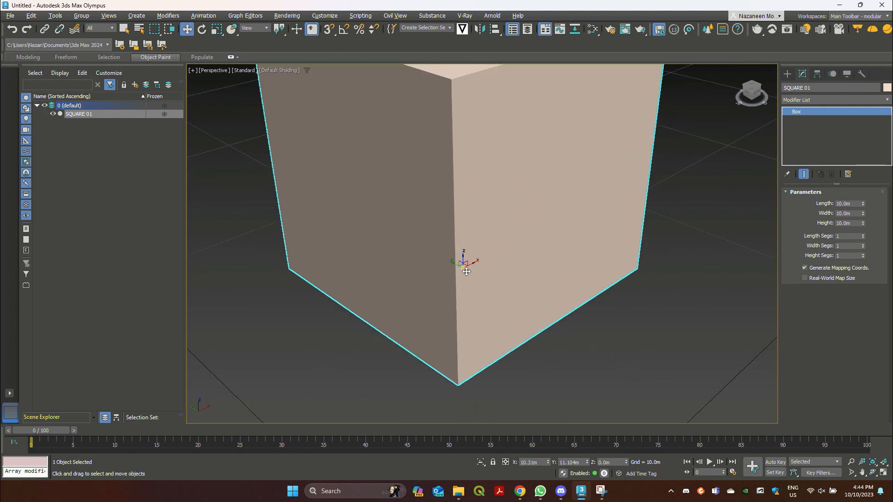
{"action": "scroll", "coordinate": [467, 263], "scroll_direction": "down", "scroll_amount": 5}
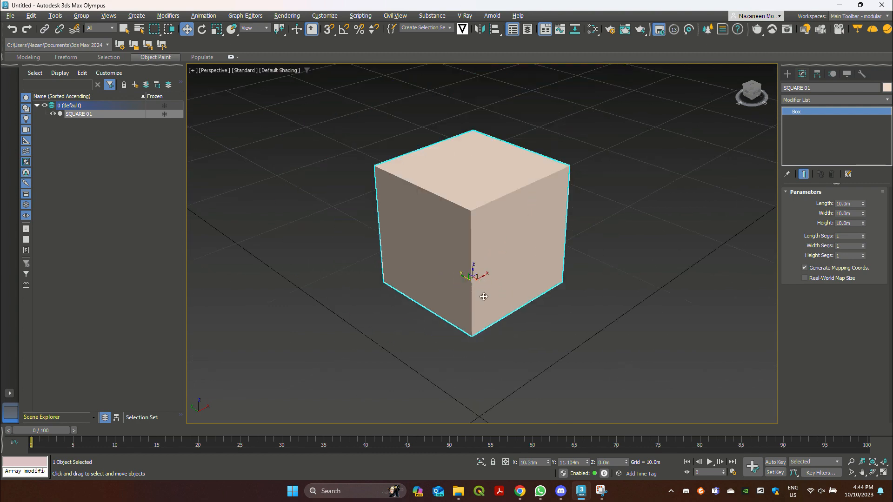
{"action": "left_click_drag", "start_coordinate": [479, 285], "coordinate": [437, 253]}
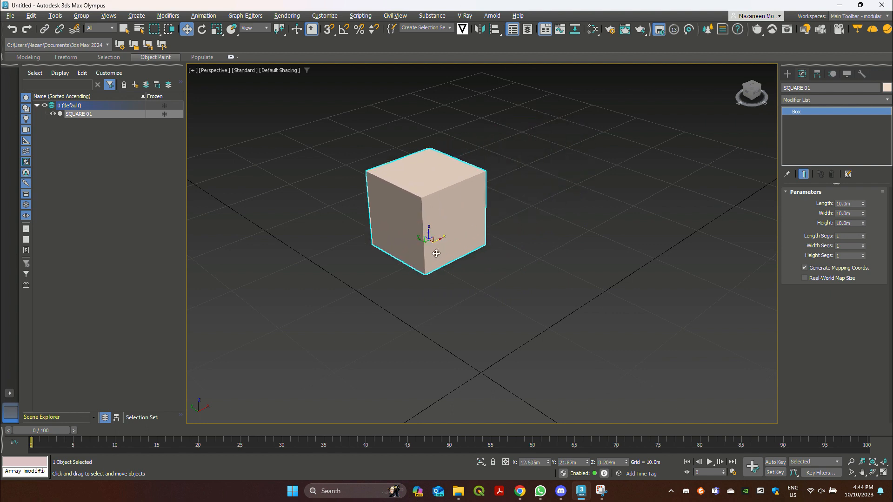
Step: Try rotating SQUARE 01 freely around its pivot and undo the rotations, leaving the Rotate tool active
{"action": "left_click", "coordinate": [202, 28]}
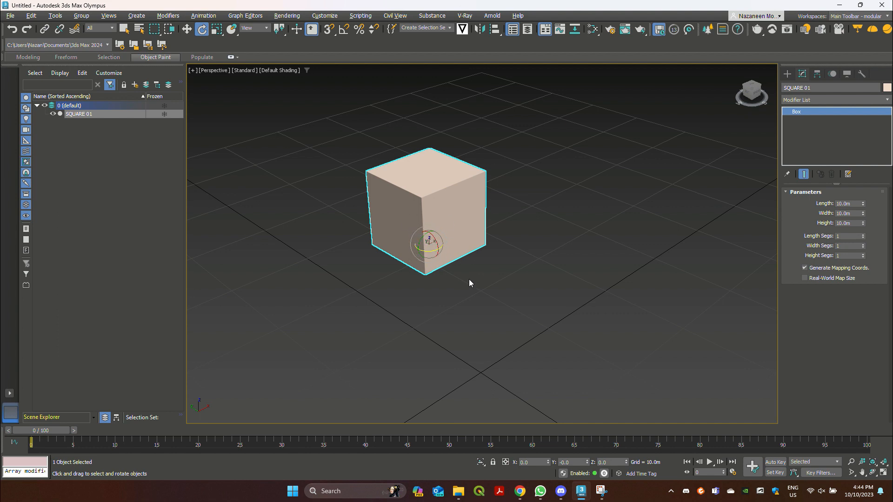
{"action": "mouse_move", "coordinate": [433, 253]}
{"action": "left_mouse_down"}
{"action": "mouse_move", "coordinate": [538, 233]}
{"action": "mouse_move", "coordinate": [473, 257]}
{"action": "mouse_move", "coordinate": [484, 265]}
{"action": "mouse_move", "coordinate": [385, 273]}
{"action": "mouse_move", "coordinate": [504, 253]}
{"action": "mouse_move", "coordinate": [388, 279]}
{"action": "mouse_move", "coordinate": [414, 277]}
{"action": "mouse_move", "coordinate": [437, 254]}
{"action": "mouse_move", "coordinate": [457, 266]}
{"action": "mouse_move", "coordinate": [435, 253]}
{"action": "mouse_move", "coordinate": [442, 245]}
{"action": "mouse_move", "coordinate": [418, 264]}
{"action": "mouse_move", "coordinate": [425, 242]}
{"action": "mouse_move", "coordinate": [434, 259]}
{"action": "left_mouse_up"}
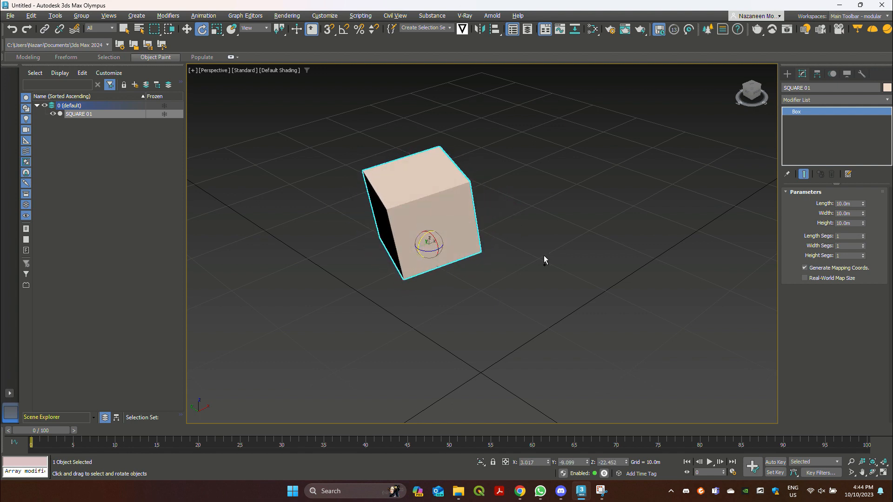
{"action": "key", "text": "ctrl+z"}
{"action": "key", "text": "ctrl+z"}
{"action": "key", "text": "ctrl+z"}
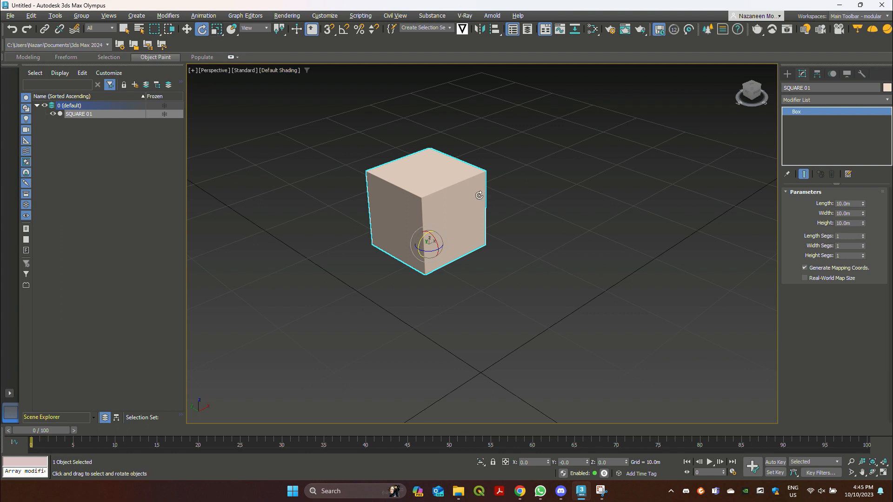
{"action": "key", "text": "w"}
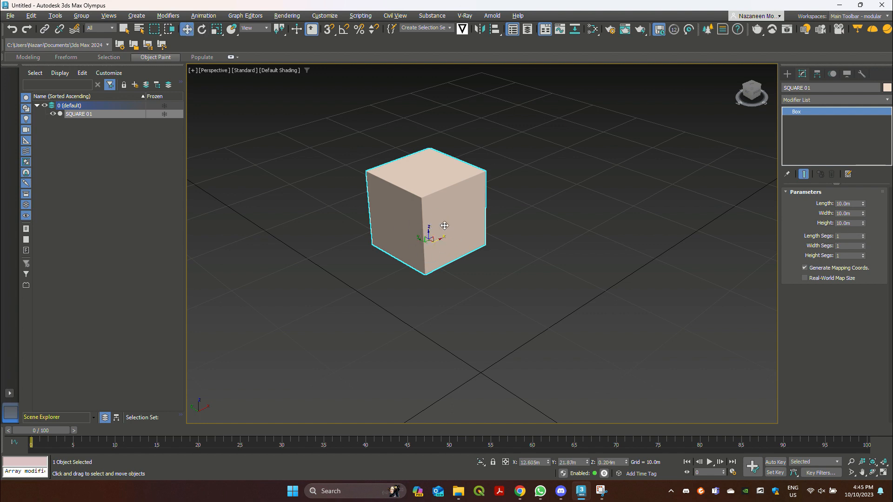
{"action": "key", "text": "e"}
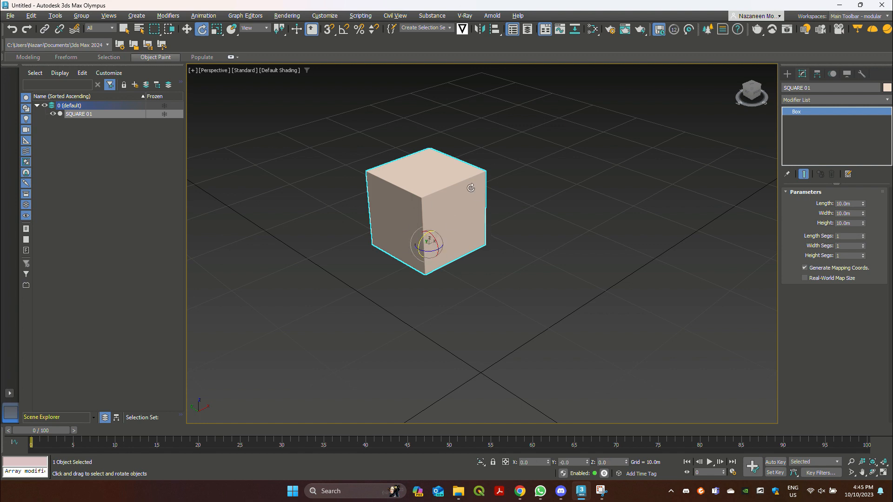
Step: Scale SQUARE 01 down uniformly to about 86.6 percent, keeping it selected
{"action": "left_click", "coordinate": [216, 30]}
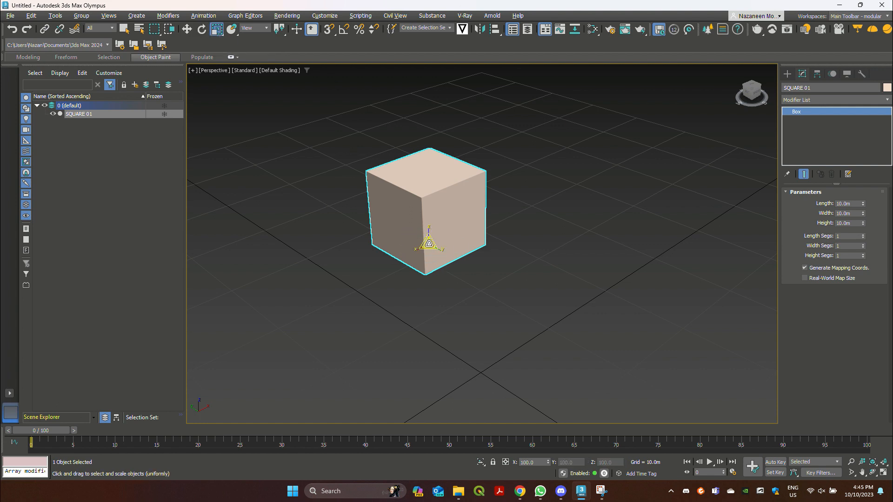
{"action": "left_click_drag", "start_coordinate": [433, 239], "coordinate": [440, 256]}
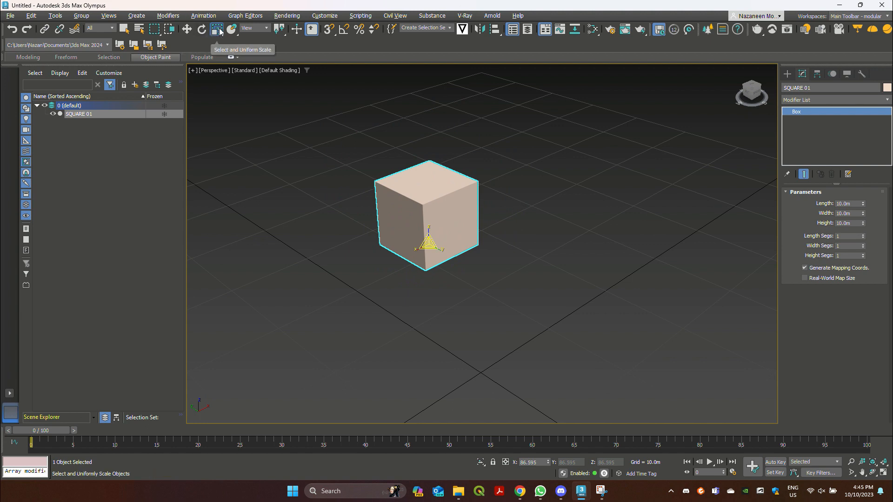
{"action": "left_click", "coordinate": [600, 204]}
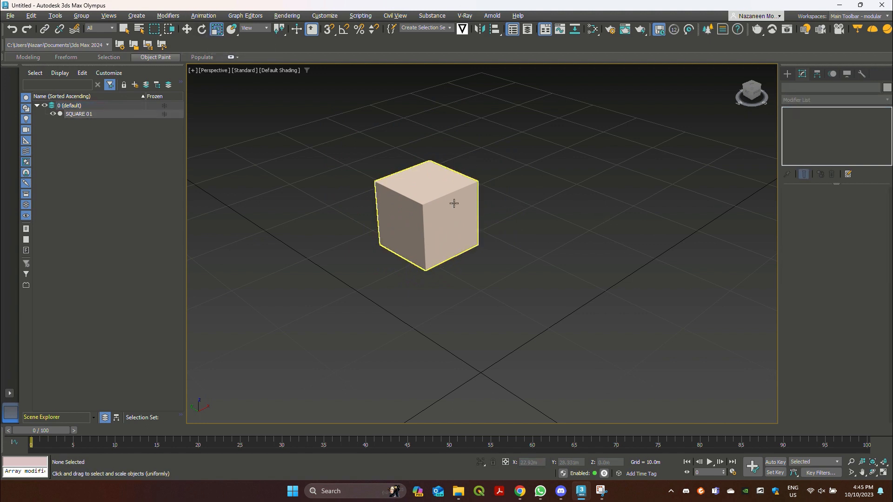
{"action": "left_click", "coordinate": [447, 198]}
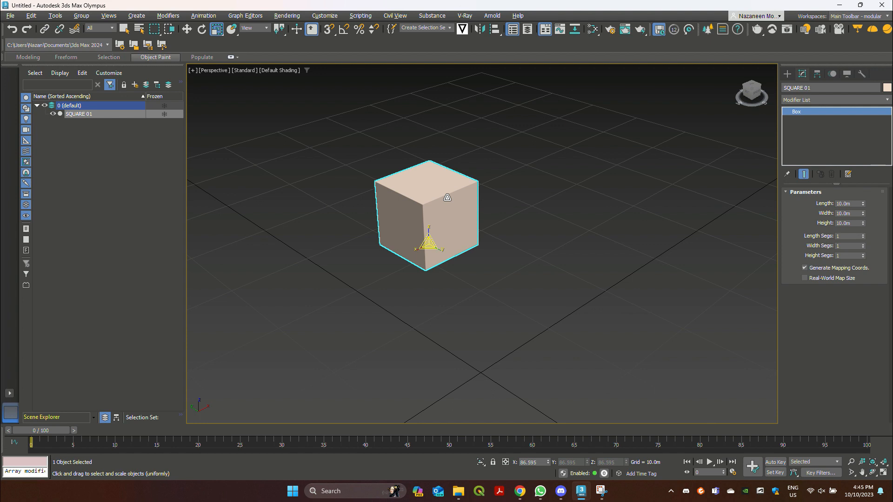
Step: Clone SQUARE 01 as a Copy named SQUARE 002 and move the copy along the X axis to about -2 m
{"action": "left_click", "coordinate": [185, 36]}
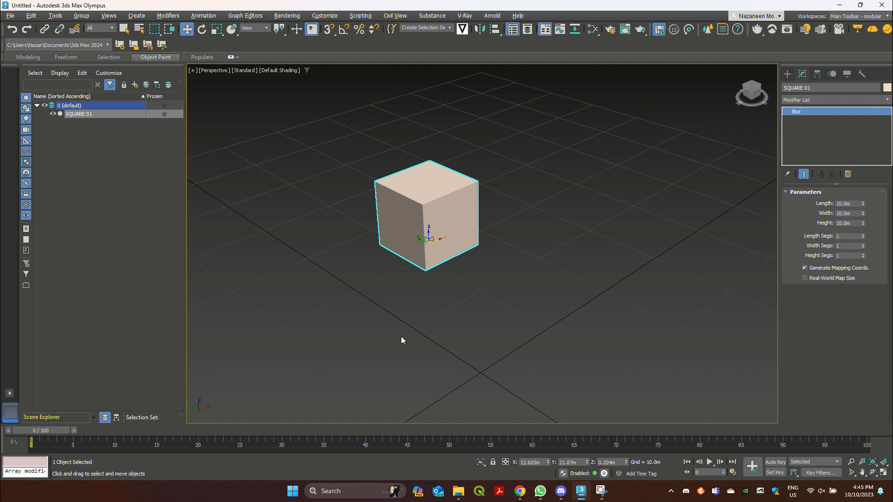
{"action": "right_click", "coordinate": [453, 219]}
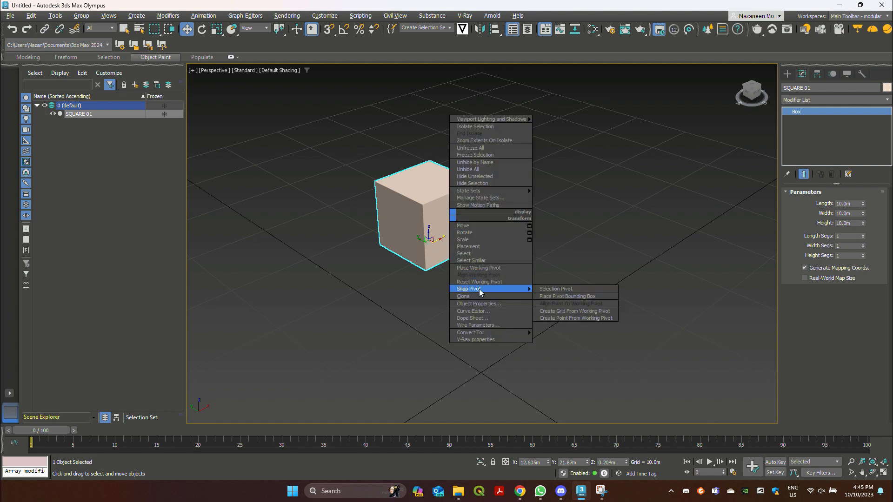
{"action": "left_click", "coordinate": [431, 208]}
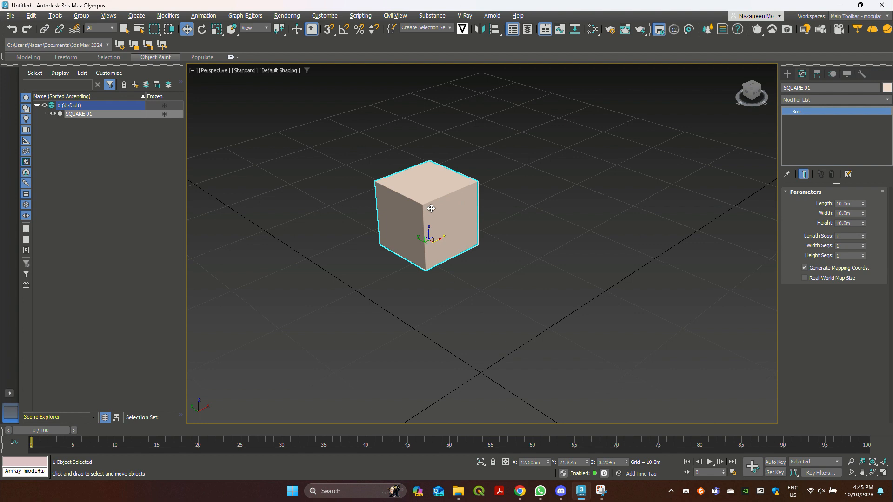
{"action": "right_click", "coordinate": [431, 208]}
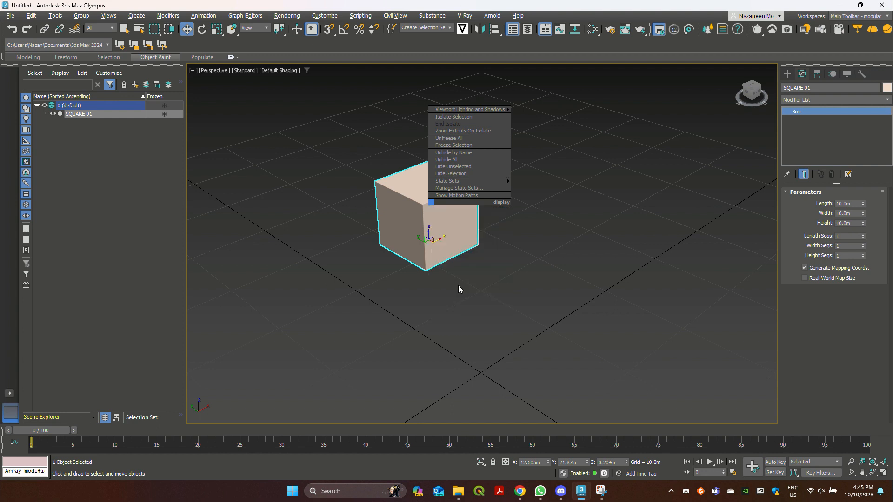
{"action": "left_click", "coordinate": [459, 286]}
{"action": "left_click_drag", "start_coordinate": [443, 197], "coordinate": [581, 160]}
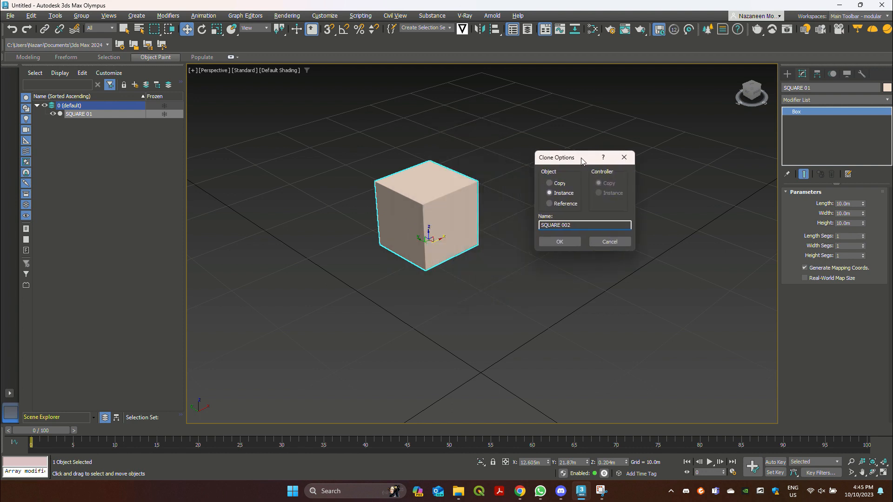
{"action": "left_click", "coordinate": [549, 183]}
{"action": "left_click", "coordinate": [578, 243]}
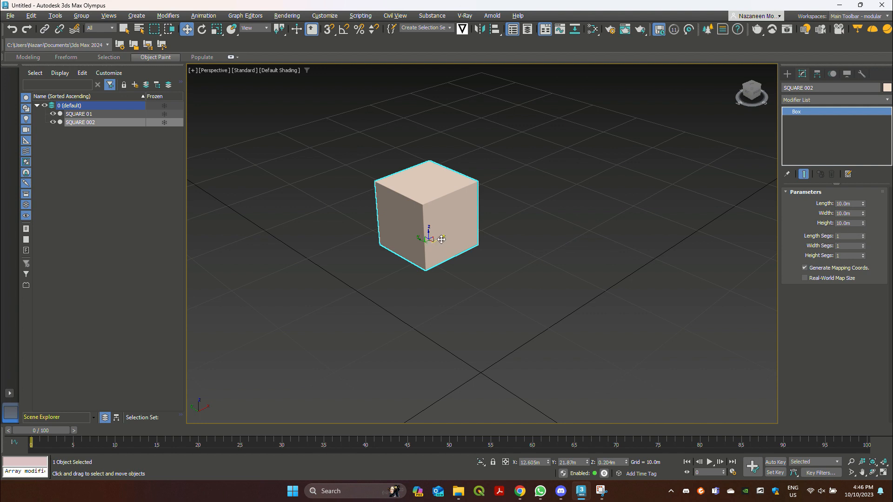
{"action": "mouse_move", "coordinate": [441, 240]}
{"action": "left_mouse_down"}
{"action": "mouse_move", "coordinate": [389, 268]}
{"action": "mouse_move", "coordinate": [341, 264]}
{"action": "left_mouse_up"}
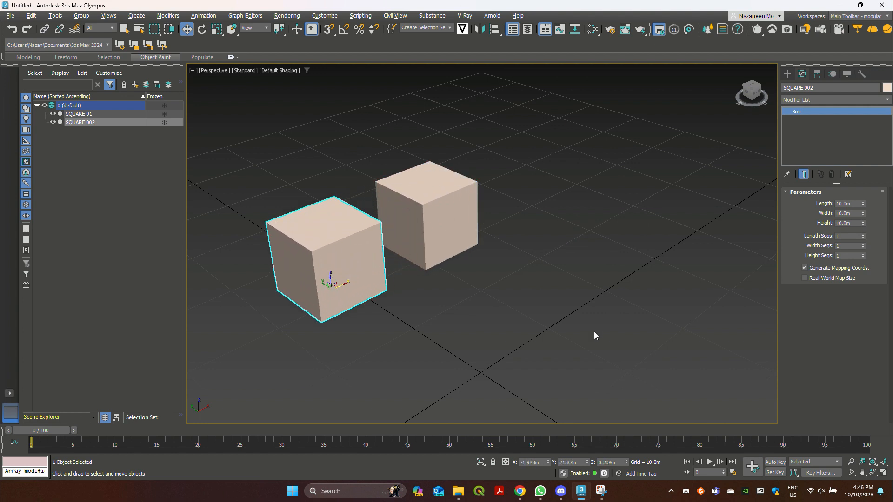
{"action": "left_click", "coordinate": [533, 298]}
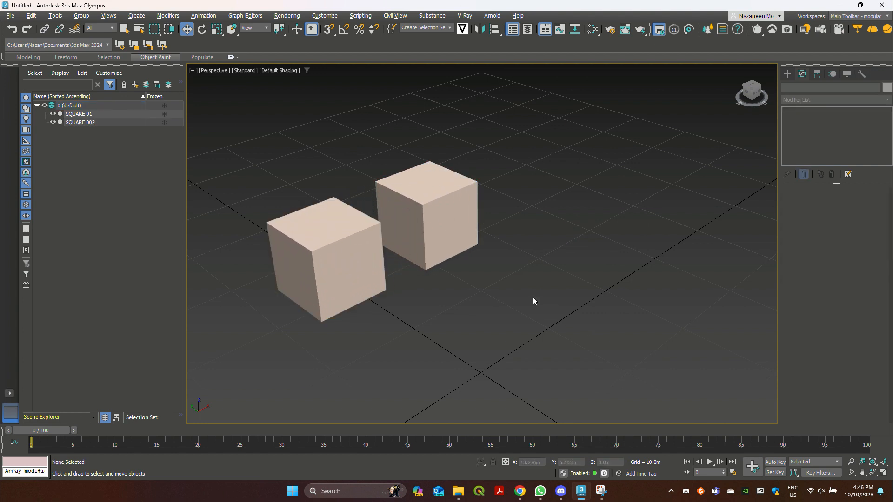
Step: Change the object color of SQUARE 002 to light pink from the 3ds Max palette and deselect it
{"action": "left_click", "coordinate": [348, 268]}
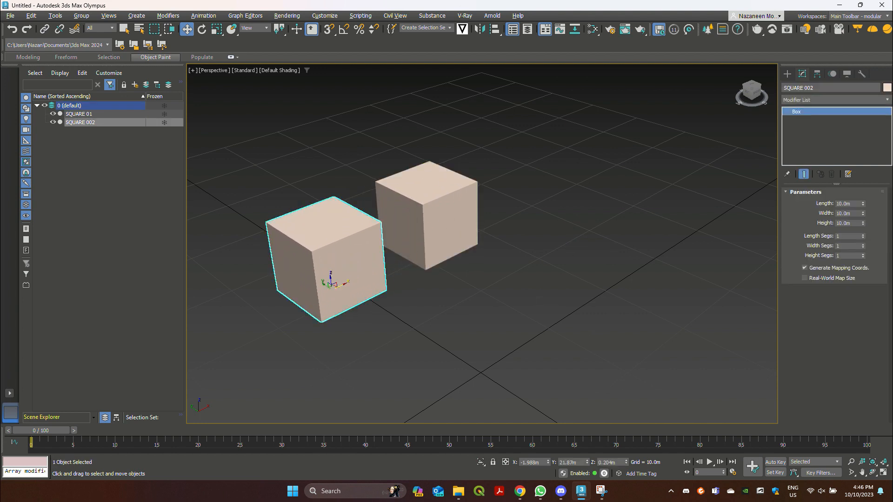
{"action": "left_click", "coordinate": [888, 88]}
{"action": "left_click", "coordinate": [374, 205]}
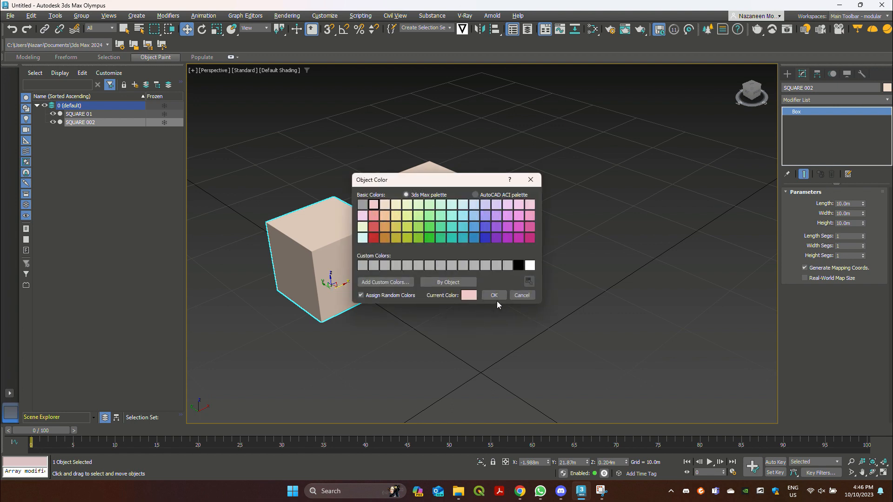
{"action": "left_click", "coordinate": [494, 296]}
{"action": "left_click", "coordinate": [529, 297]}
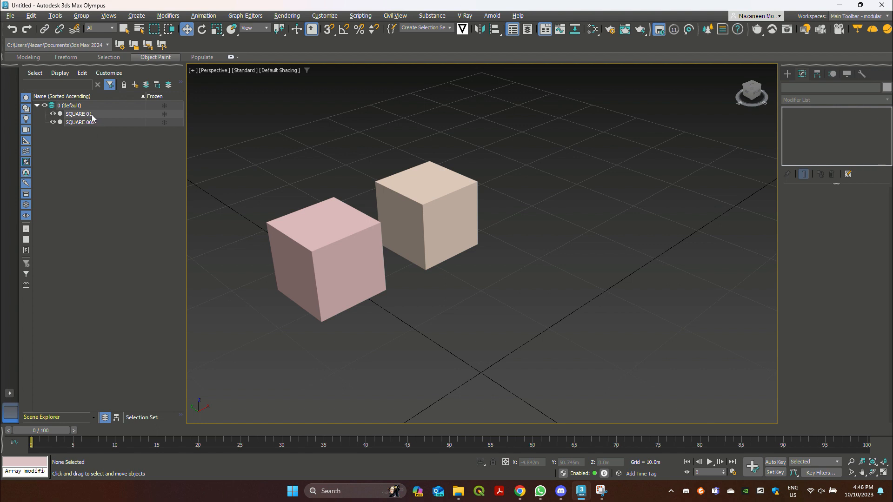
Step: Set the length of SQUARE 01 to 15 m and keep it selected
{"action": "left_click", "coordinate": [438, 207]}
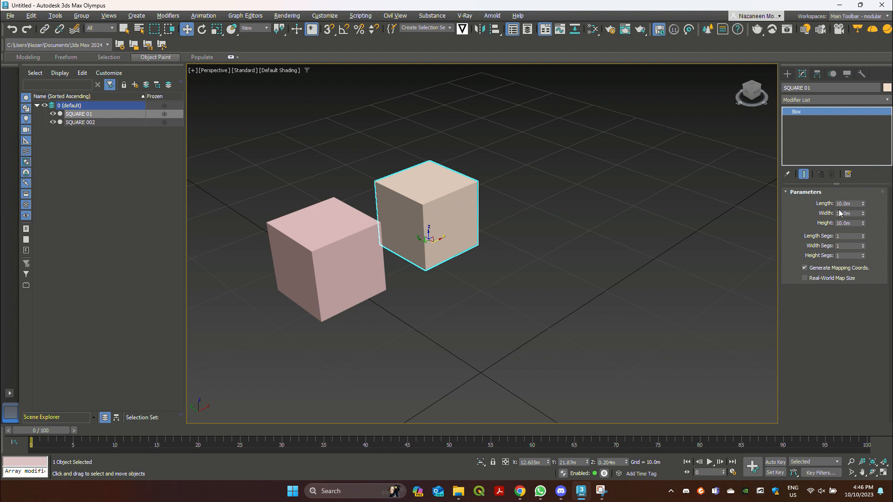
{"action": "left_click", "coordinate": [852, 204]}
{"action": "type", "text": "15"}
{"action": "left_click", "coordinate": [669, 225]}
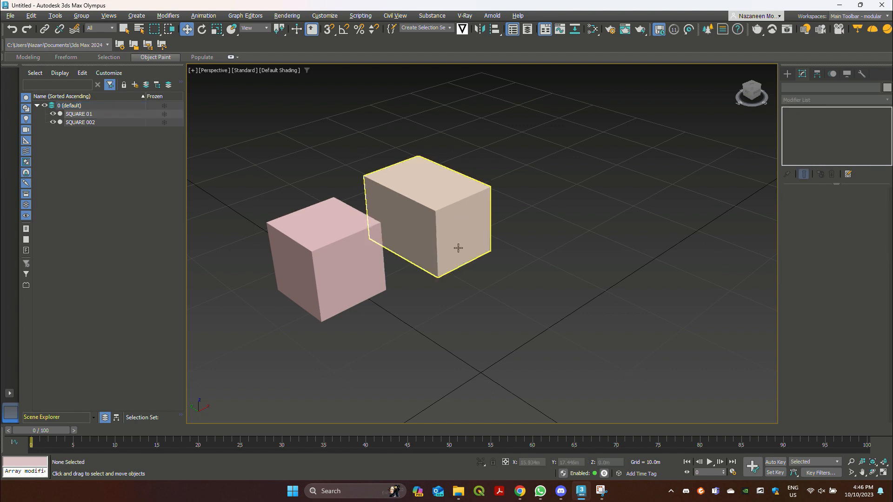
{"action": "left_click", "coordinate": [463, 191]}
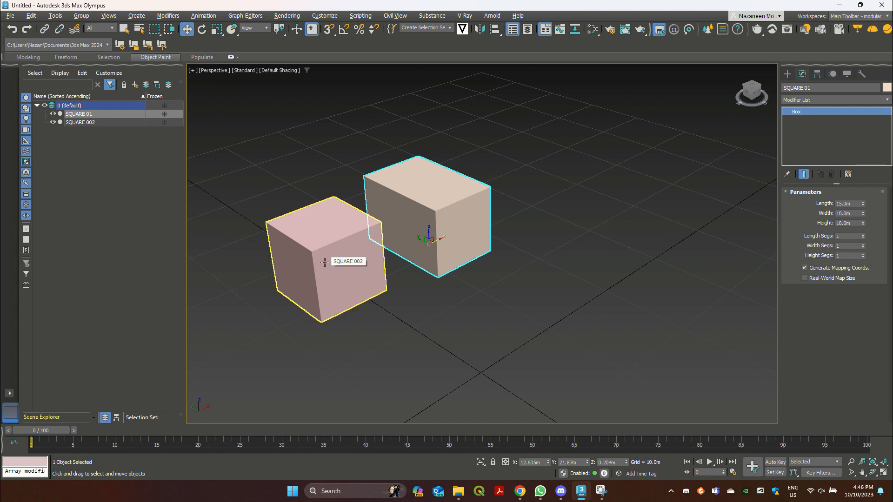
{"action": "left_click", "coordinate": [603, 220]}
{"action": "key", "text": "ctrl+z"}
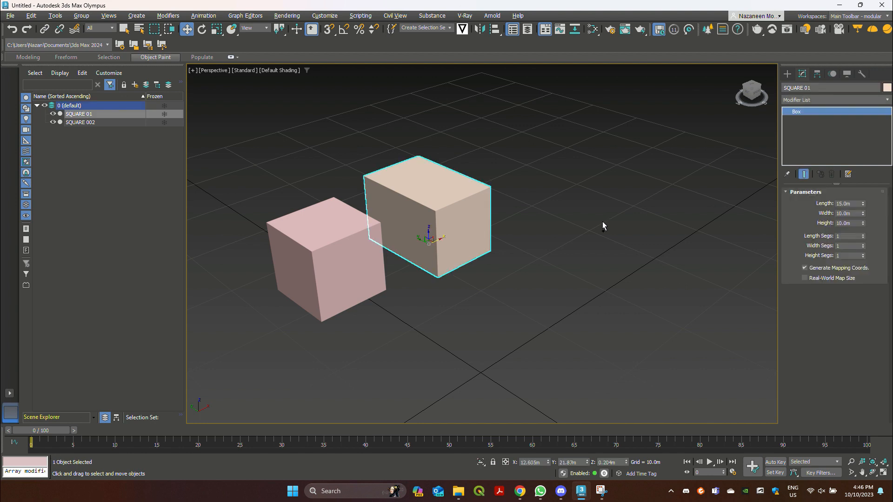
{"action": "left_click", "coordinate": [603, 221]}
{"action": "key", "text": "ctrl+z"}
Step: Clone SQUARE 01 as an Instance named SQUARE 003, move it along the Y axis to about -0.25 m and select it
{"action": "right_click", "coordinate": [473, 217]}
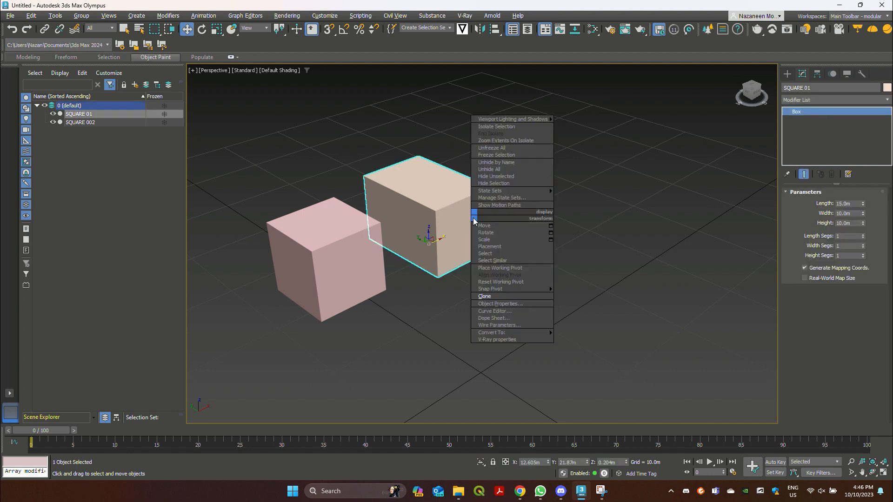
{"action": "left_click", "coordinate": [499, 296]}
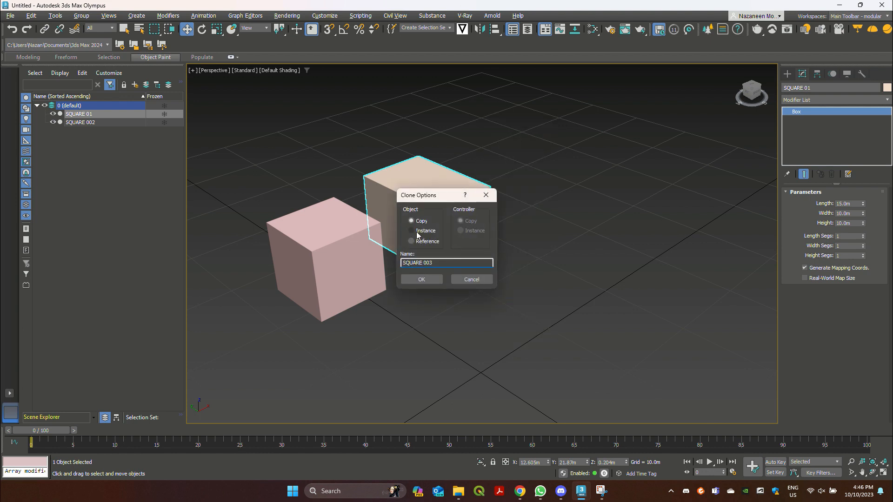
{"action": "left_click", "coordinate": [412, 231]}
{"action": "left_click", "coordinate": [431, 279]}
{"action": "left_click_drag", "start_coordinate": [426, 236], "coordinate": [570, 318]}
{"action": "left_click", "coordinate": [628, 191]}
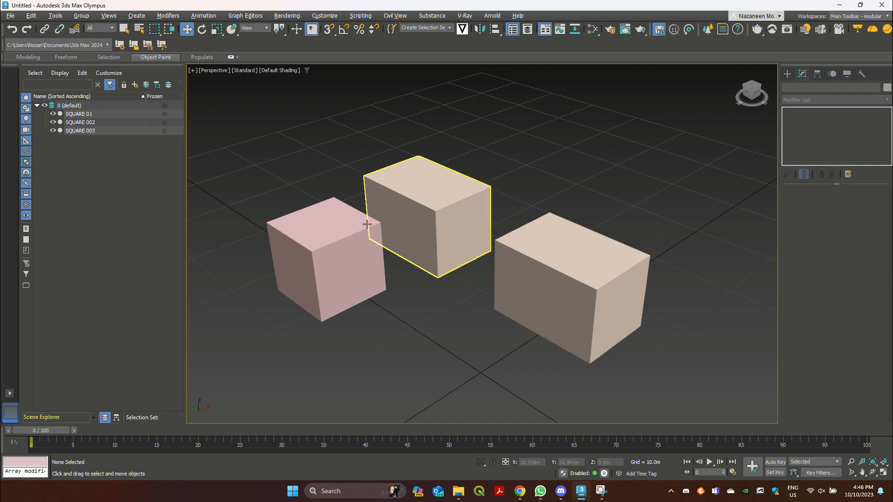
{"action": "left_click", "coordinate": [587, 254]}
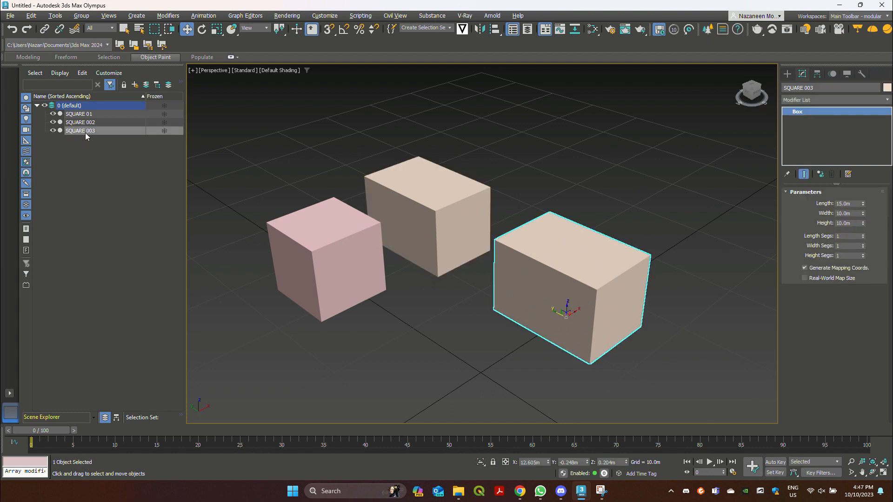
Step: Set the dimensions of SQUARE 003 to 20 m length, 15 m width and 20 m height, and deselect it
{"action": "left_click", "coordinate": [851, 204]}
{"action": "type", "text": "2m"}
{"action": "key", "text": "Return"}
{"action": "left_click", "coordinate": [705, 227]}
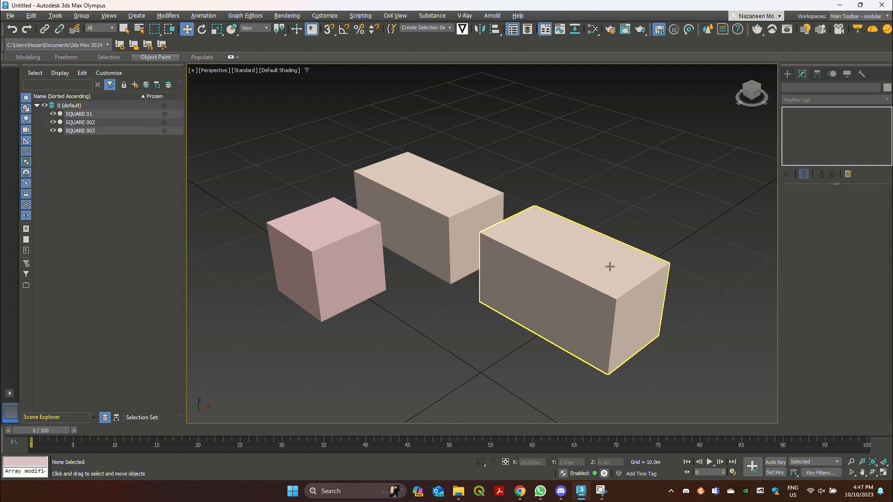
{"action": "left_click", "coordinate": [627, 266]}
{"action": "left_click", "coordinate": [848, 215]}
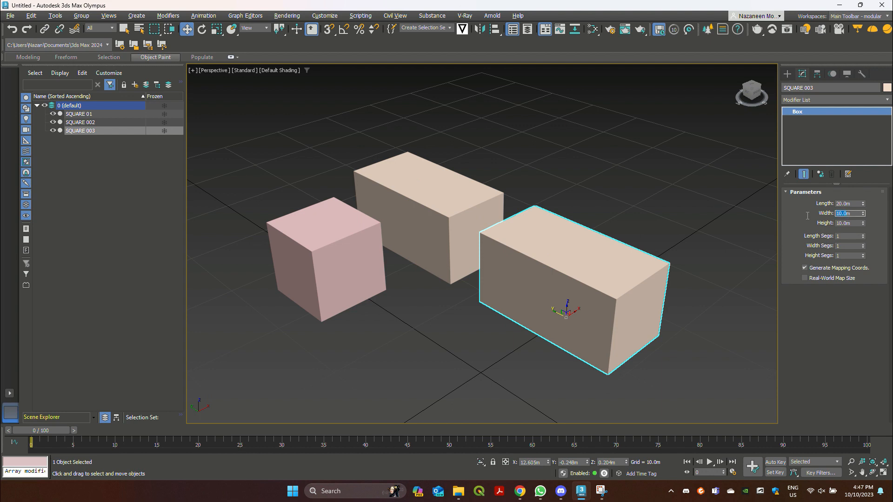
{"action": "type", "text": "15m"}
{"action": "key", "text": "Return"}
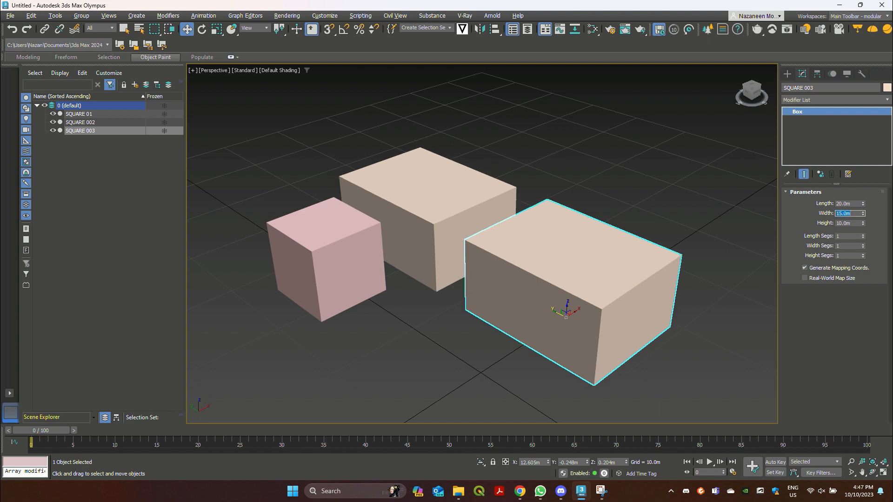
{"action": "double_click", "coordinate": [847, 223]}
{"action": "type", "text": "2m"}
{"action": "key", "text": "Return"}
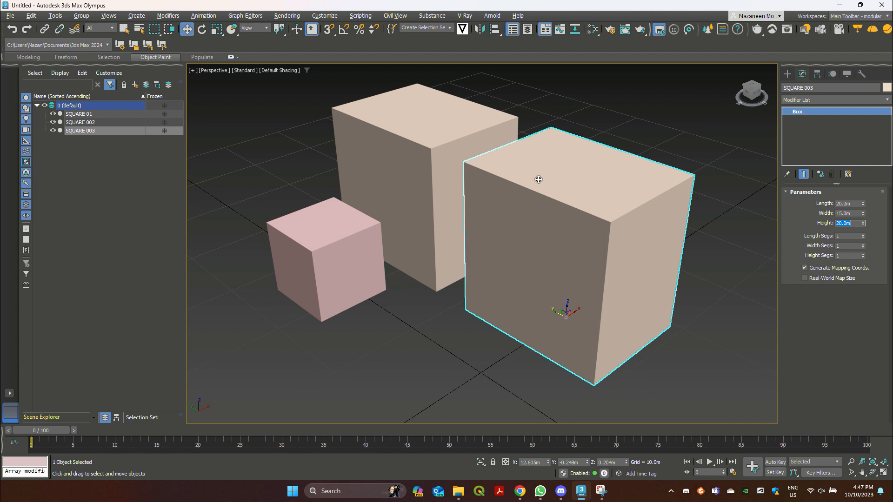
{"action": "left_click", "coordinate": [644, 137]}
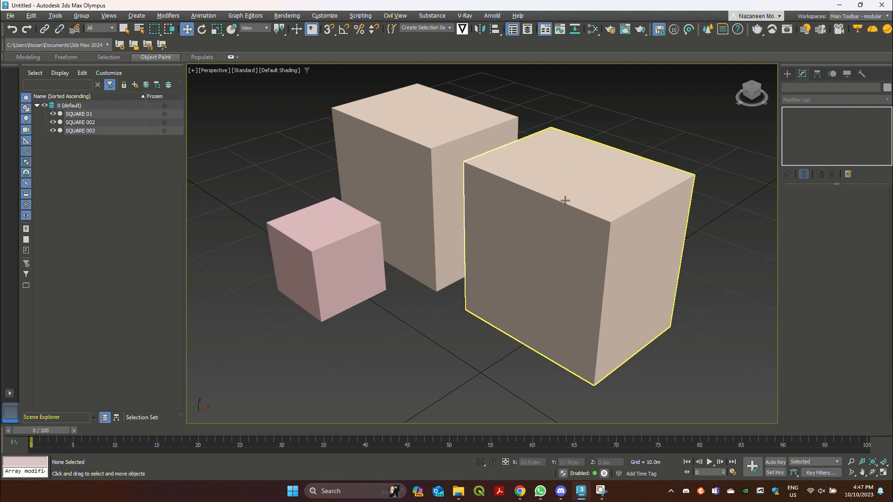
Step: Clone SQUARE 01 as a Reference named SQUARE 004 and move it along the X axis to about -30 m
{"action": "scroll", "coordinate": [565, 200], "scroll_direction": "down", "scroll_amount": 3}
{"action": "left_click", "coordinate": [584, 204]}
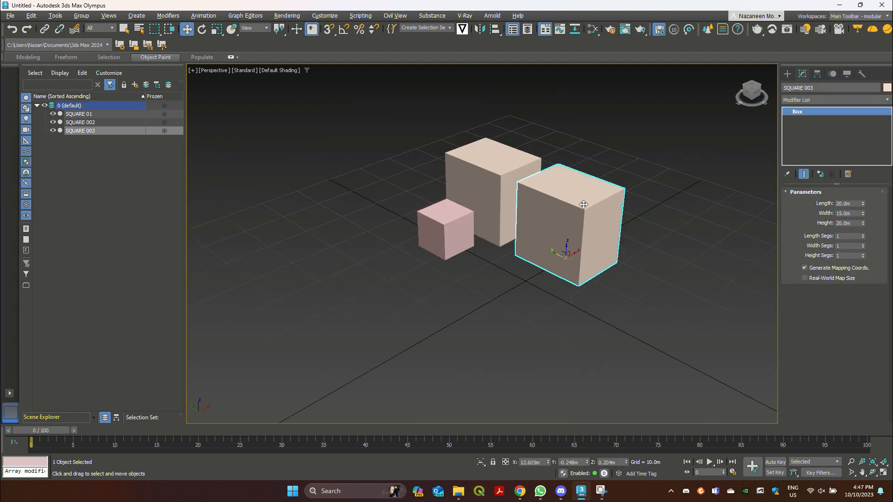
{"action": "left_click", "coordinate": [488, 168]}
{"action": "right_click", "coordinate": [479, 150]}
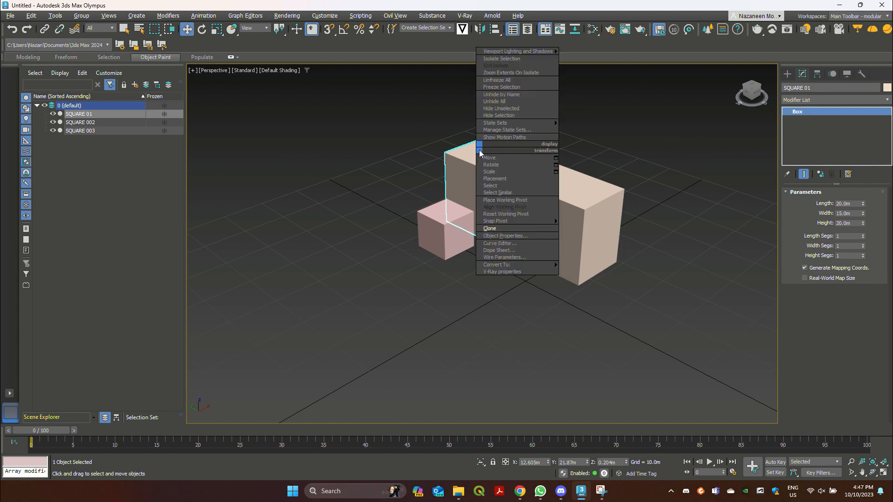
{"action": "left_click", "coordinate": [511, 221]}
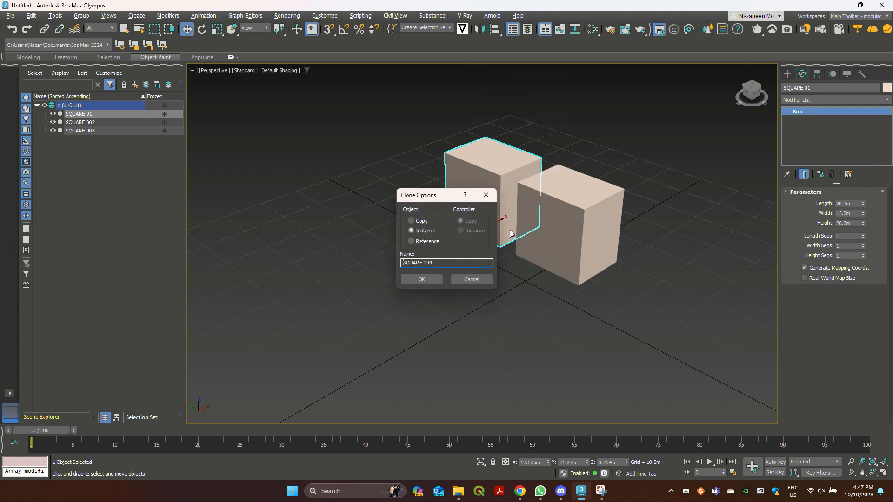
{"action": "left_click", "coordinate": [411, 240]}
{"action": "left_click", "coordinate": [421, 279]}
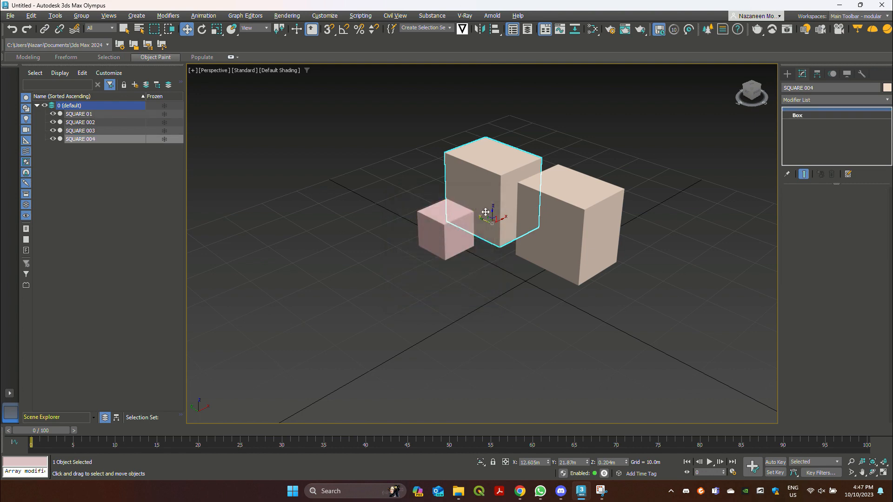
{"action": "left_click_drag", "start_coordinate": [505, 219], "coordinate": [343, 289]}
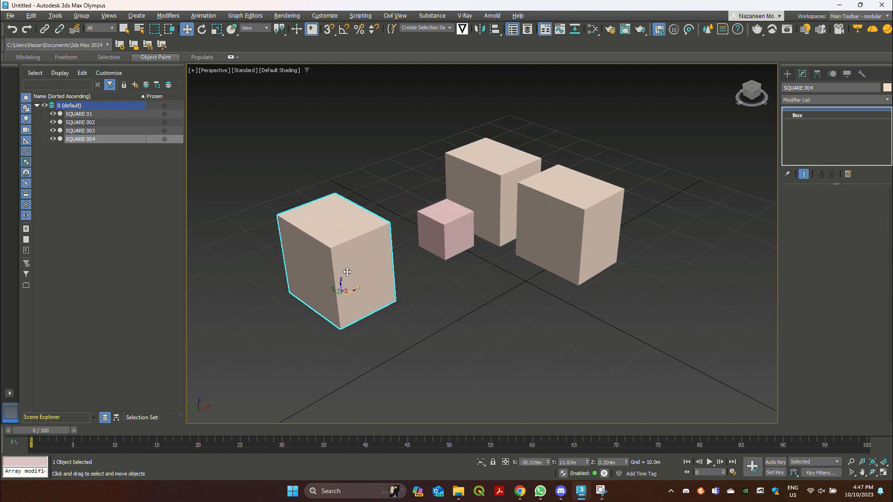
Step: Change the object color of SQUARE 004 to periwinkle blue from the 3ds Max palette and deselect it
{"action": "left_click", "coordinate": [886, 90]}
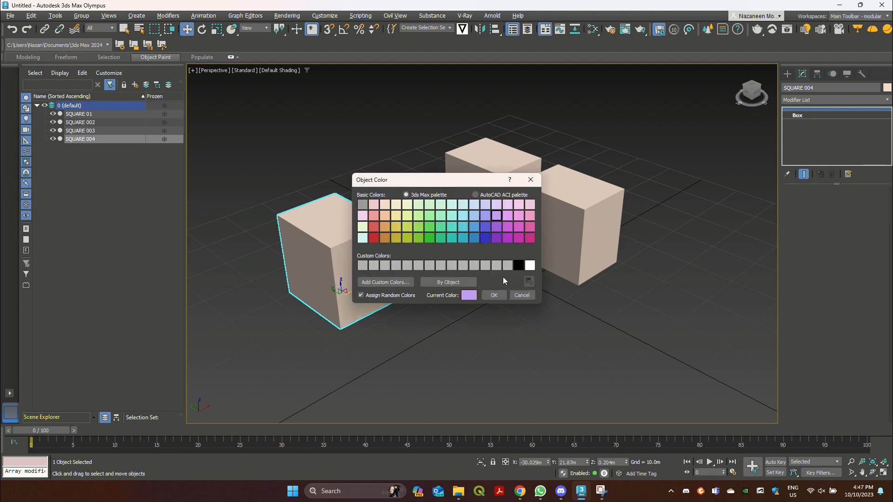
{"action": "left_click", "coordinate": [496, 296]}
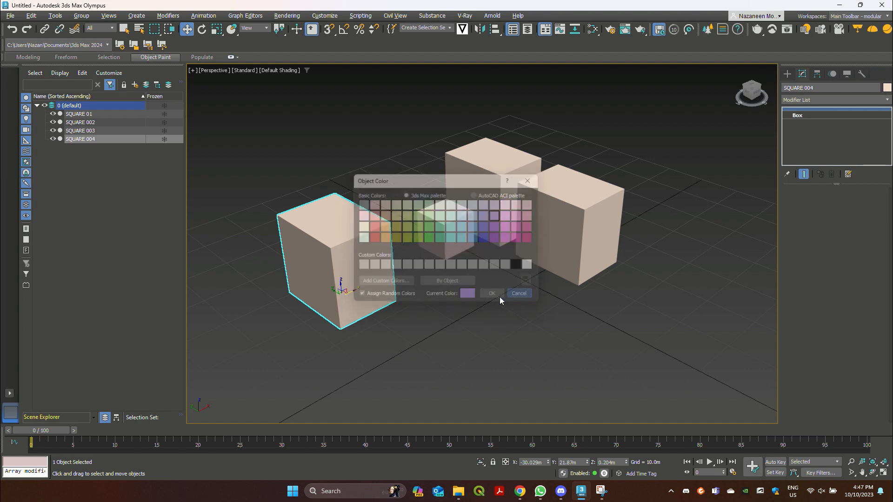
{"action": "left_click", "coordinate": [886, 88]}
{"action": "left_click", "coordinate": [486, 227]}
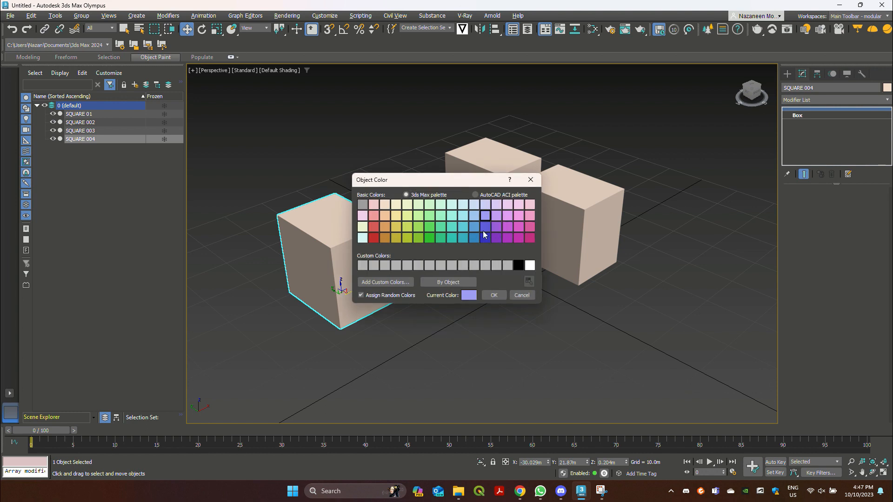
{"action": "left_click", "coordinate": [493, 296]}
{"action": "left_click", "coordinate": [534, 316]}
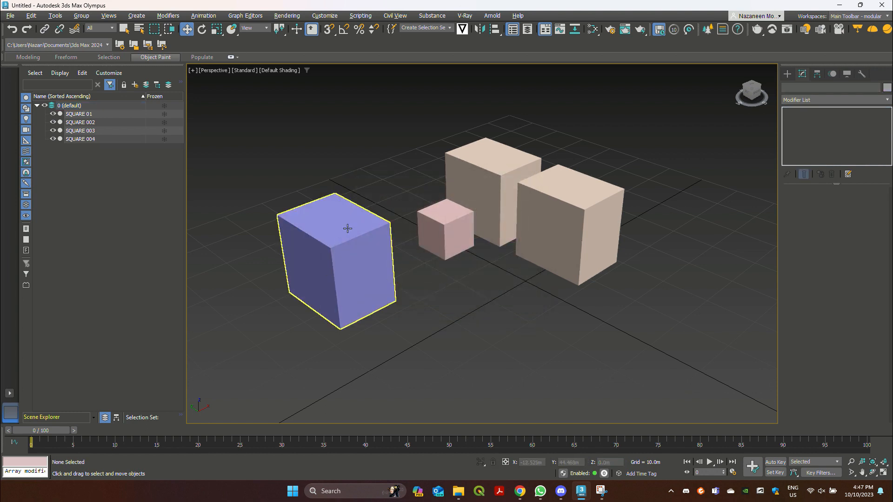
Step: Set the length of SQUARE 01 to 15 m and deselect it
{"action": "left_click", "coordinate": [486, 164]}
{"action": "double_click", "coordinate": [849, 203]}
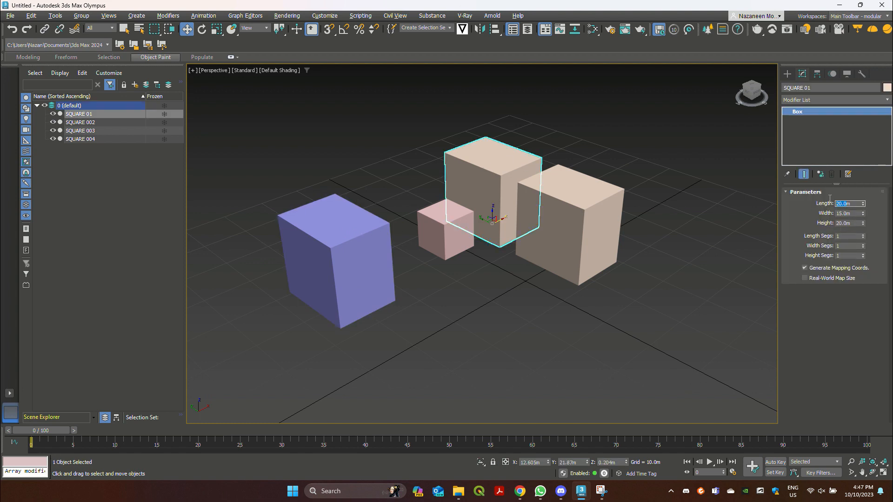
{"action": "type", "text": "15m"}
{"action": "key", "text": "Return"}
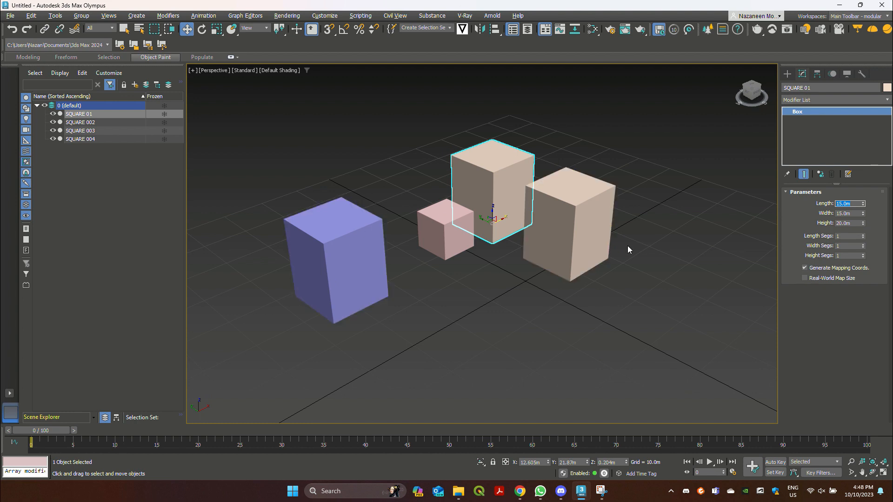
{"action": "left_click", "coordinate": [573, 126]}
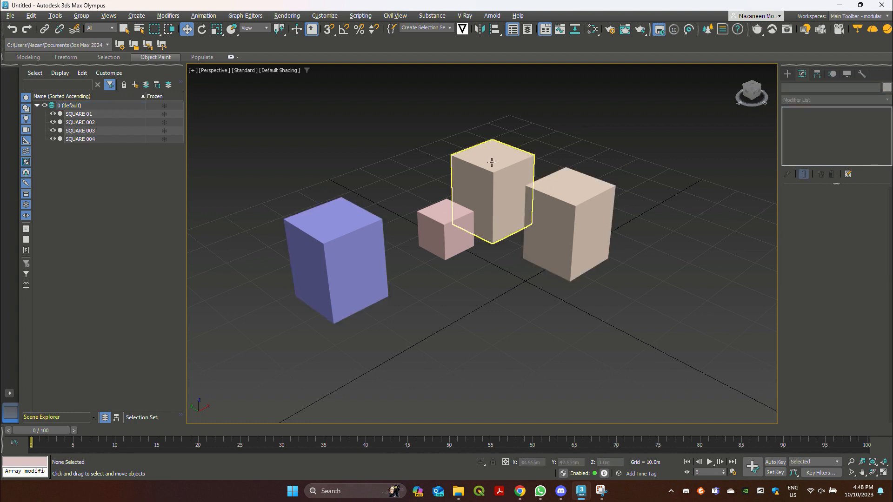
Step: Inspect the original, instance, reference and copy boxes in turn to compare their modifier stacks and parameters
{"action": "left_click", "coordinate": [491, 162]}
{"action": "left_click", "coordinate": [585, 201]}
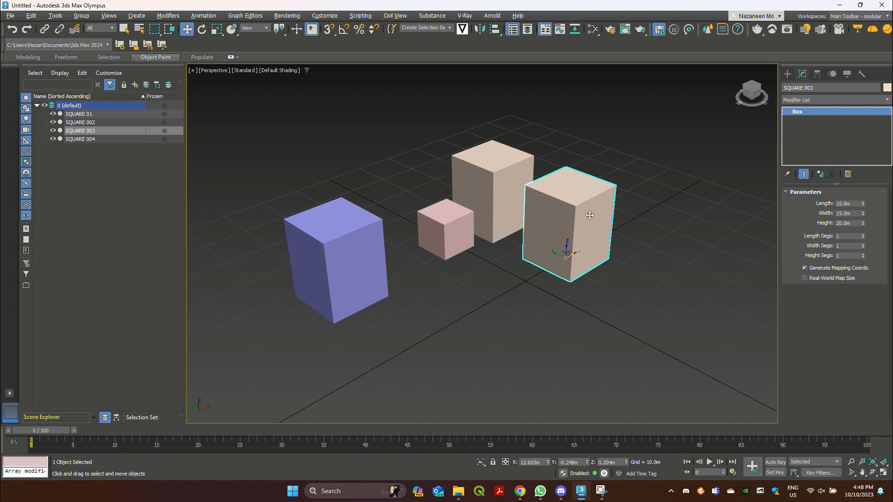
{"action": "left_click", "coordinate": [338, 236]}
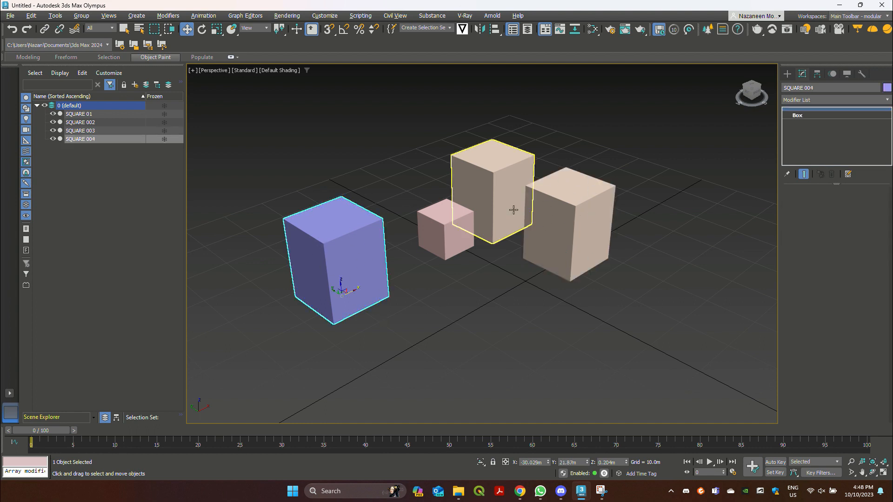
{"action": "left_click", "coordinate": [441, 255]}
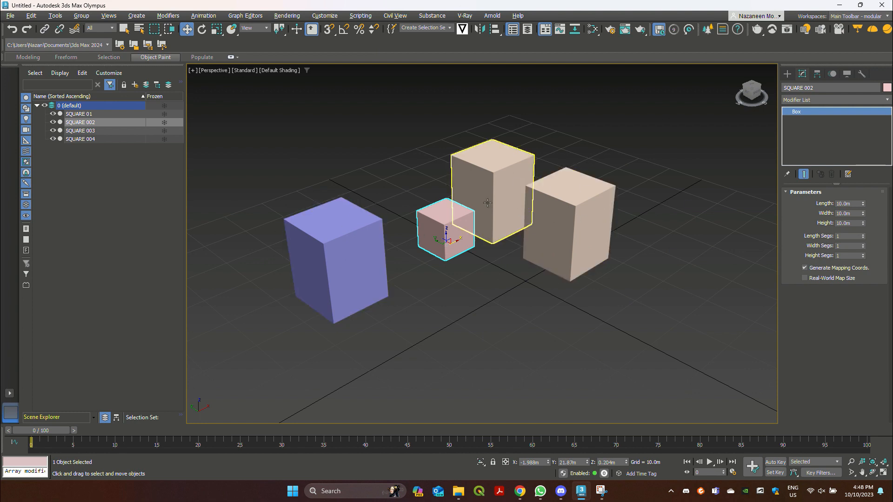
{"action": "right_click", "coordinate": [502, 191]}
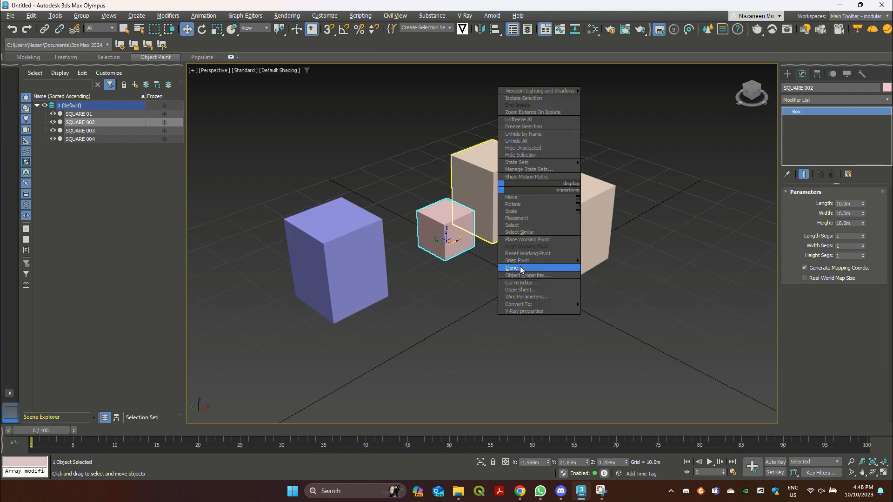
{"action": "mouse_move", "coordinate": [530, 262]}
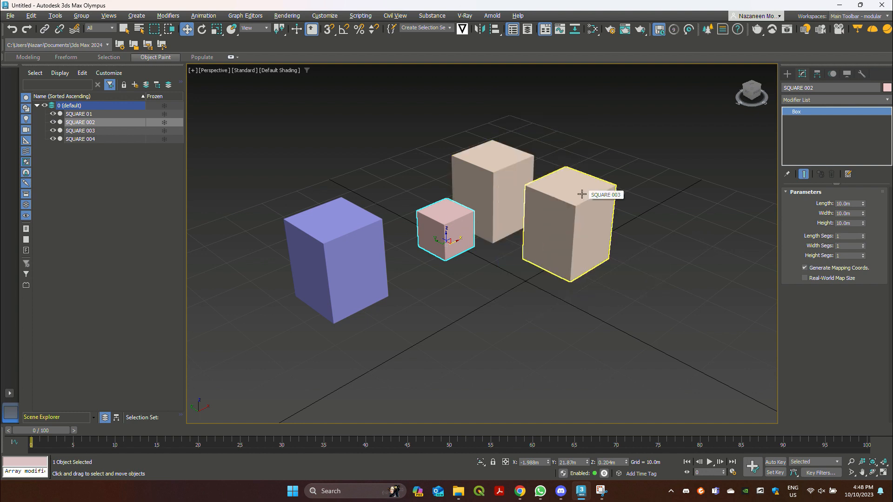
{"action": "left_click", "coordinate": [506, 292]}
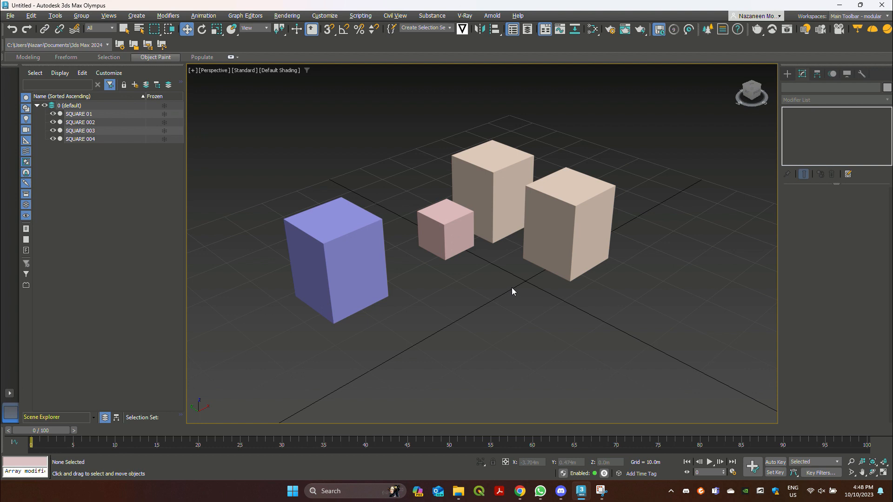
{"action": "key", "text": "ctrl+a"}
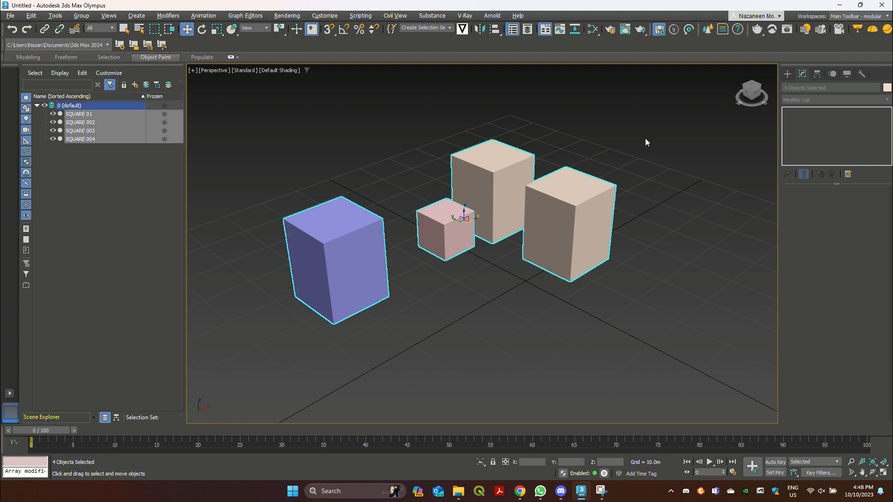
{"action": "scroll", "coordinate": [405, 231], "scroll_direction": "down", "scroll_amount": 5}
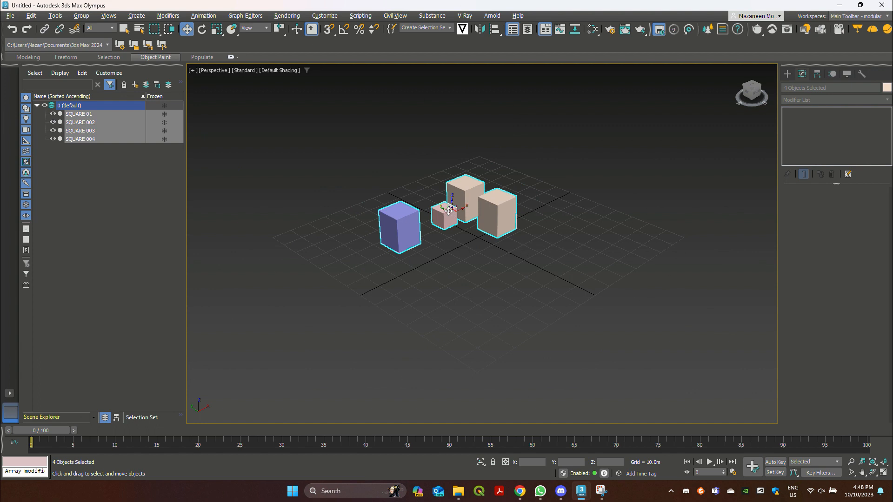
{"action": "scroll", "coordinate": [401, 188], "scroll_direction": "up", "scroll_amount": 2}
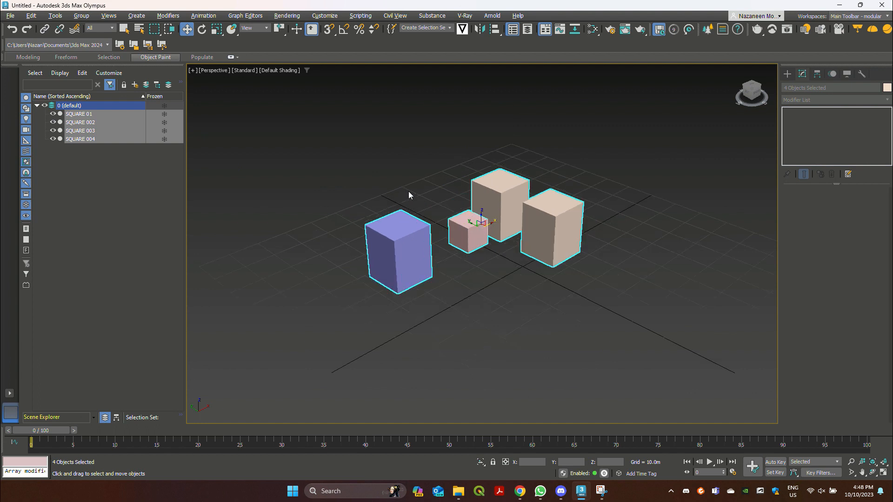
{"action": "left_click", "coordinate": [408, 192]}
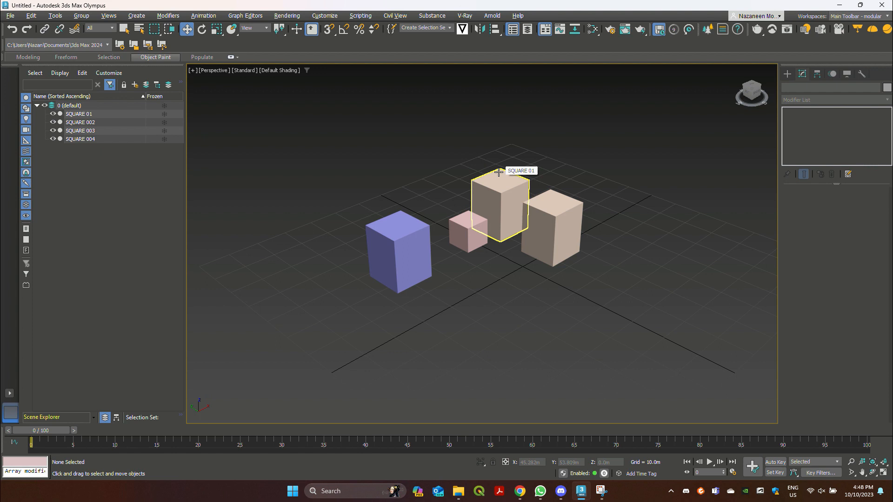
{"action": "key", "text": "ctrl+a"}
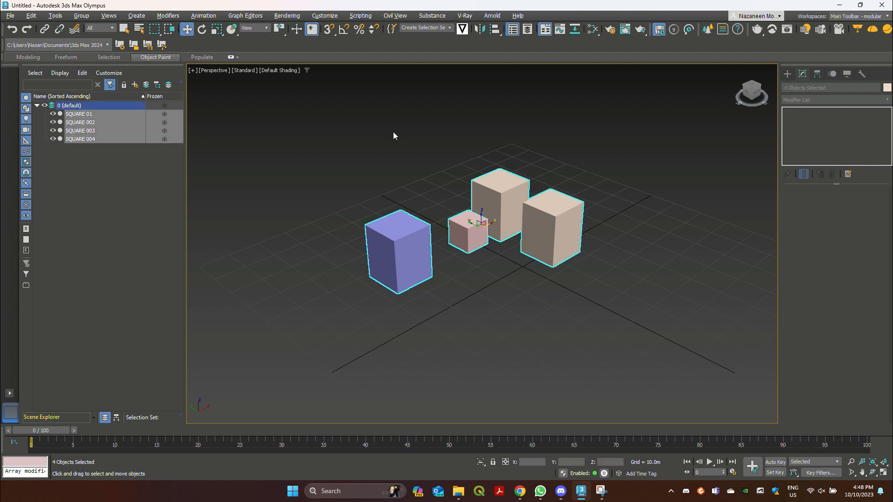
{"action": "left_click", "coordinate": [641, 189]}
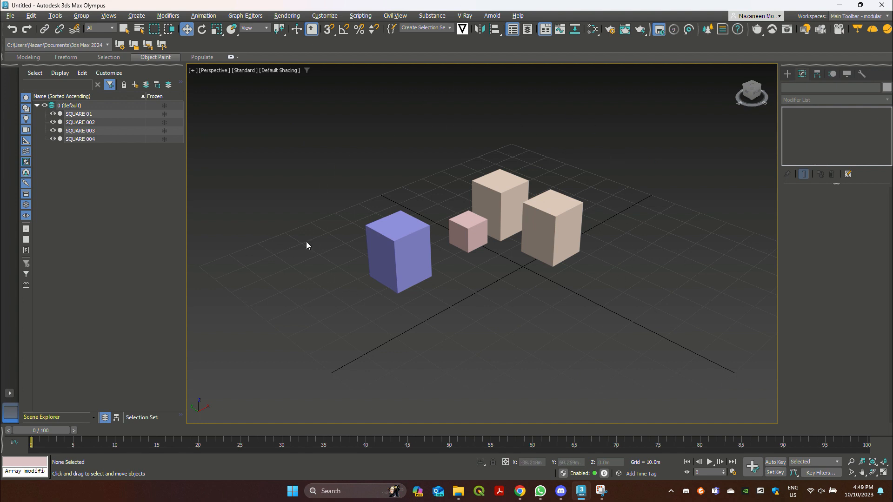
Step: Select the original box, SQUARE 01
{"action": "left_click", "coordinate": [490, 187]}
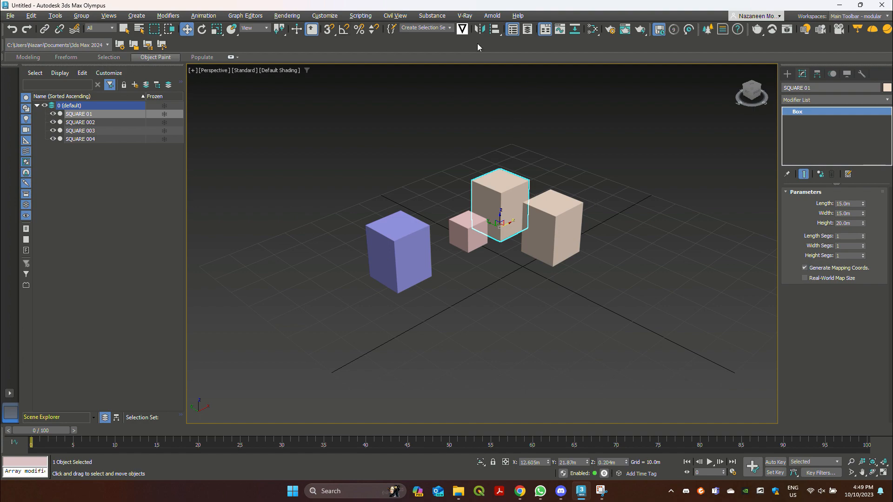